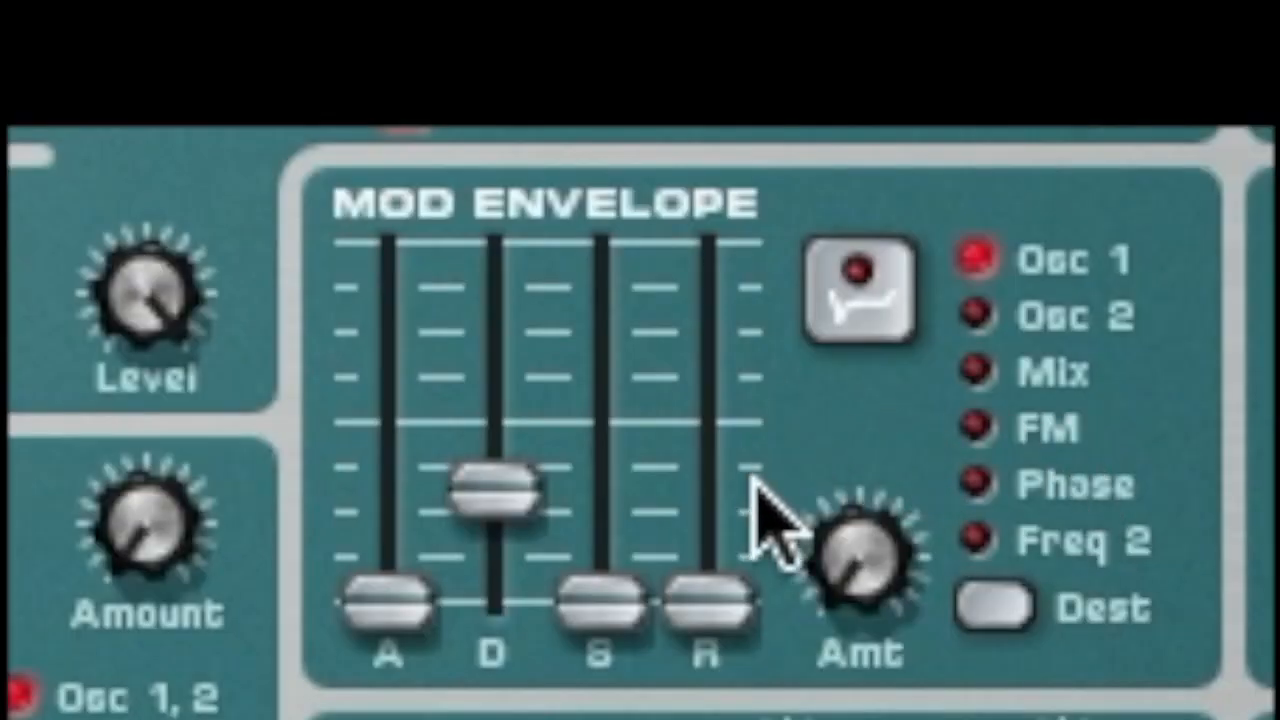
# Step: Switch the mod envelope destination to Osc 2 and back to Osc 1
pyautogui.click(1065, 330)
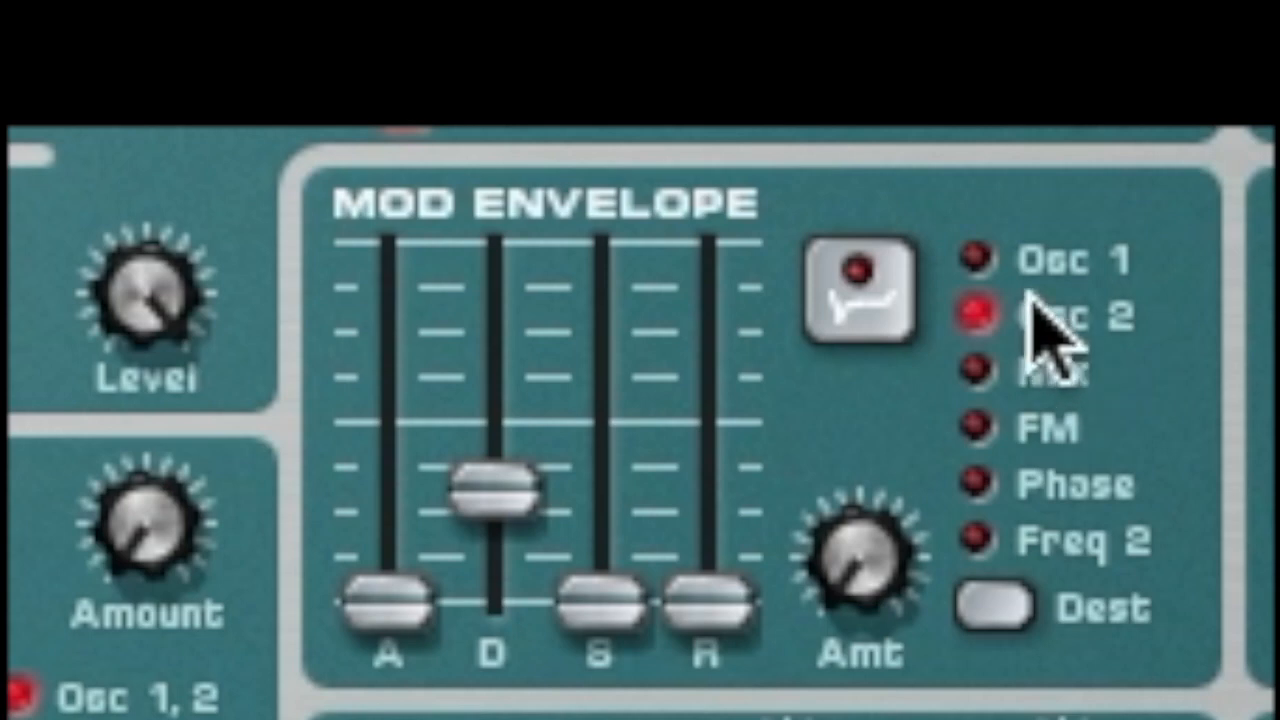
pyautogui.click(1060, 232)
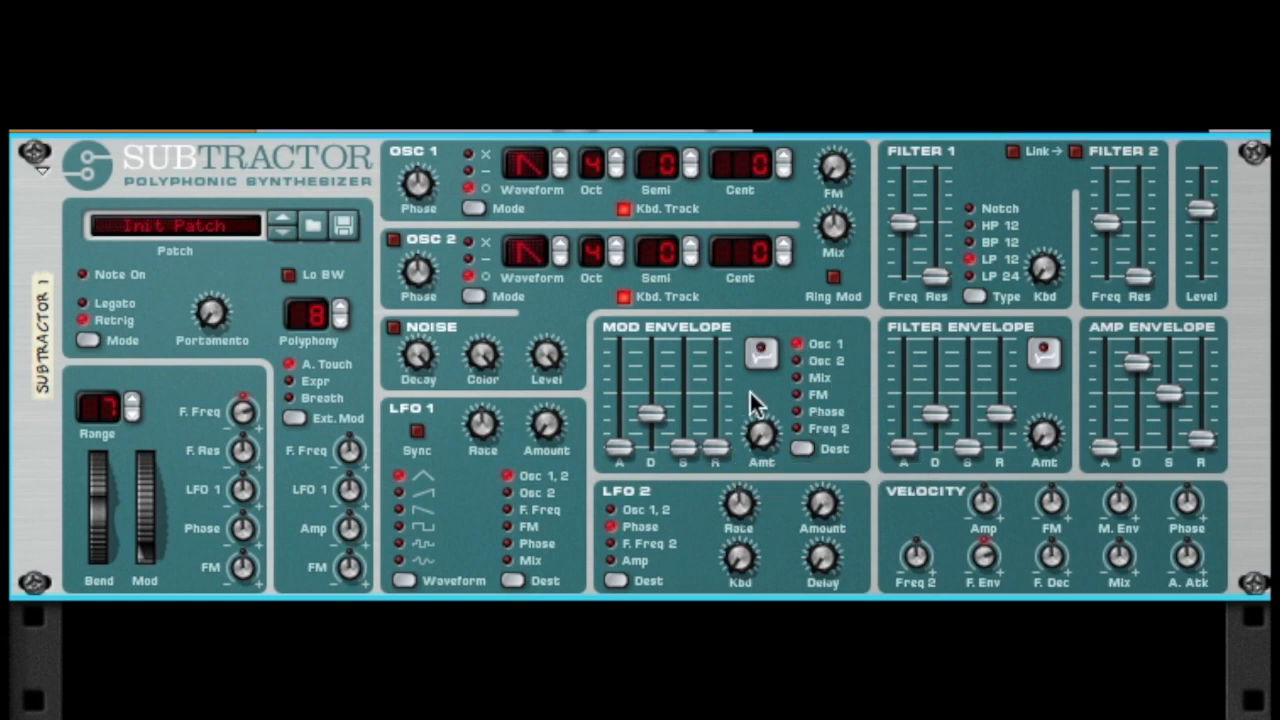
# Step: Turn on oscillator 2 and raise the mod envelope amount to its maximum
pyautogui.moveTo(760, 429)
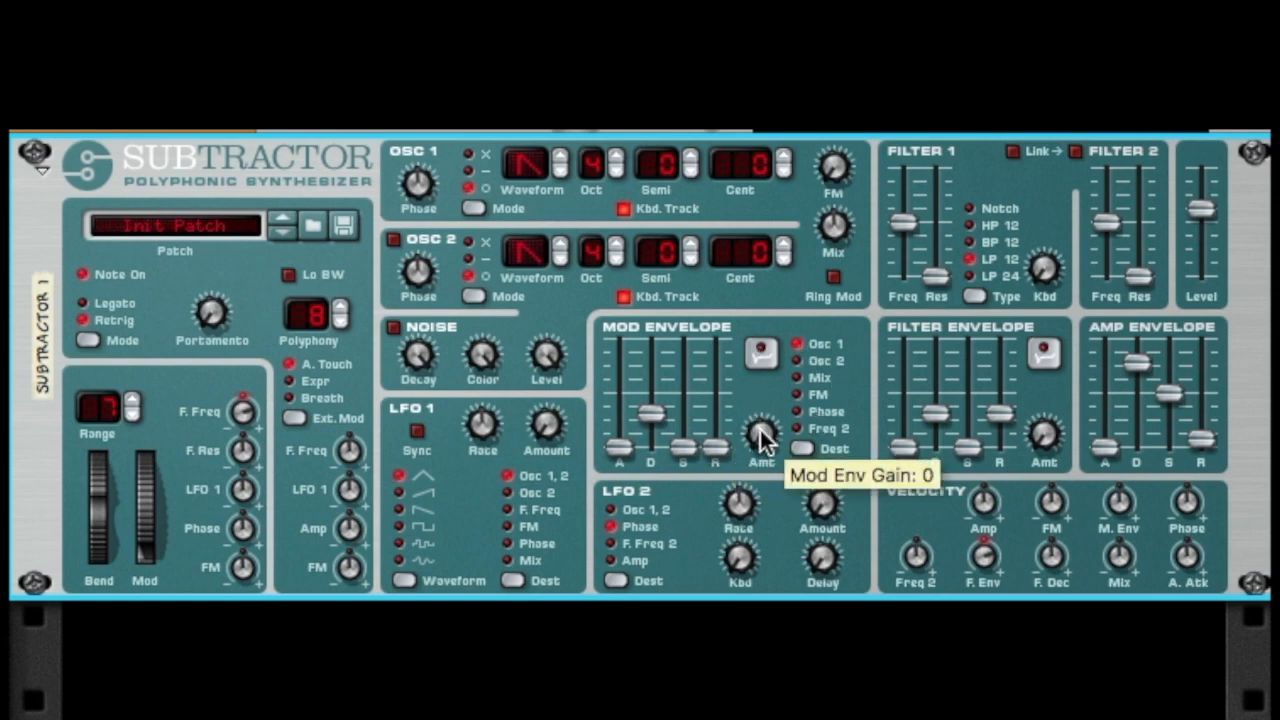
pyautogui.click(395, 241)
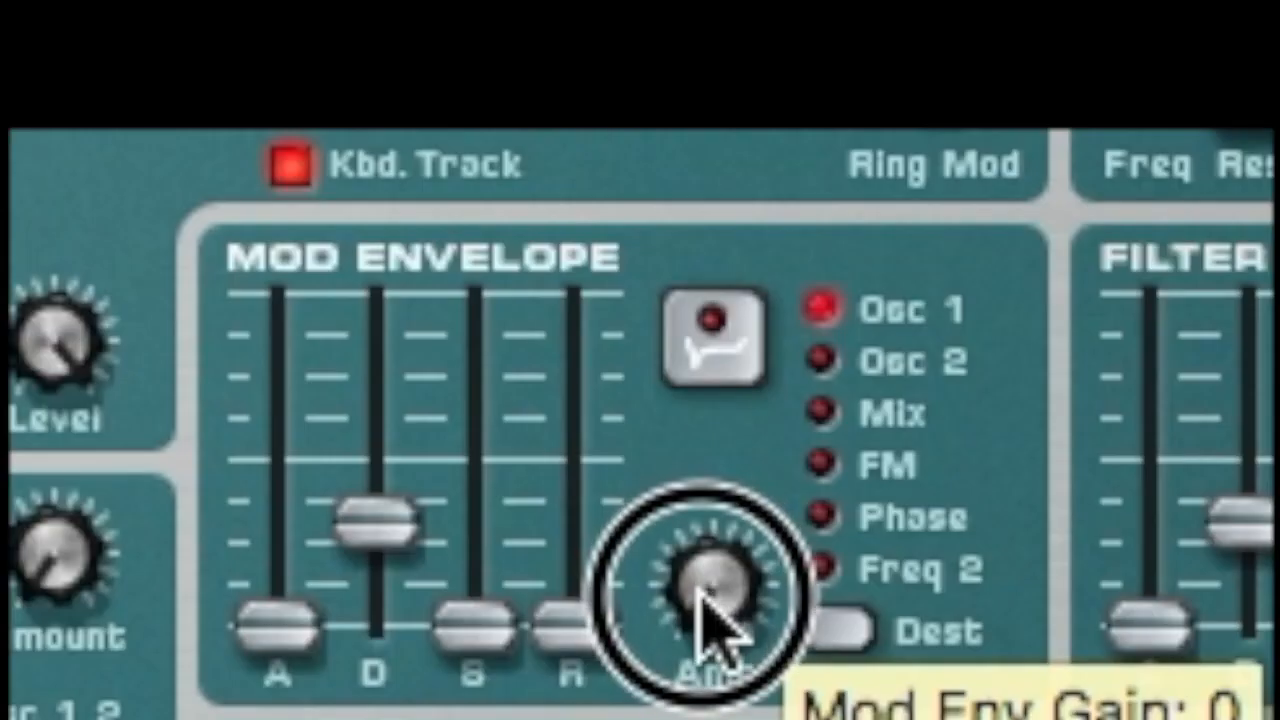
pyautogui.moveTo(760, 440); pyautogui.dragTo(757, 435)
pyautogui.moveTo(702, 580); pyautogui.dragTo(708, 375)
pyautogui.moveTo(692, 322); pyautogui.dragTo(688, 208)
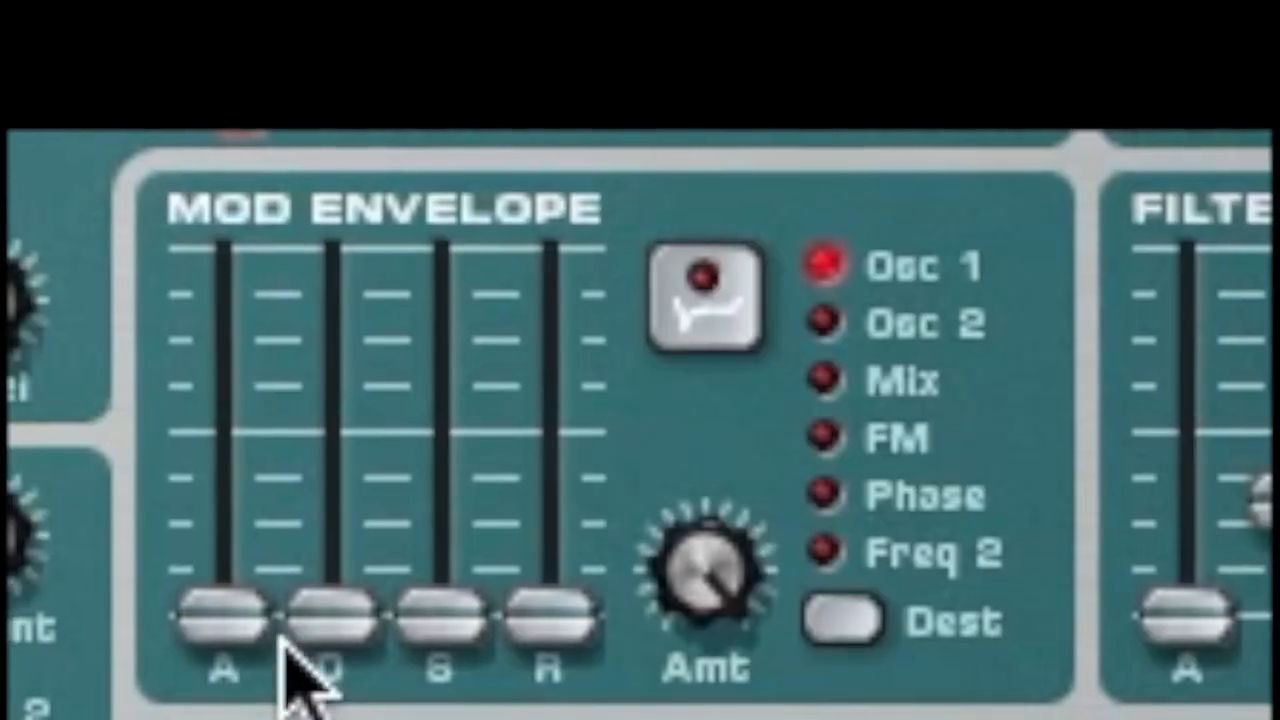
# Step: Raise the mod envelope attack to 127, lower it to about halfway, and increase the decay to about a quarter of its range
pyautogui.moveTo(262, 632); pyautogui.dragTo(268, 290)
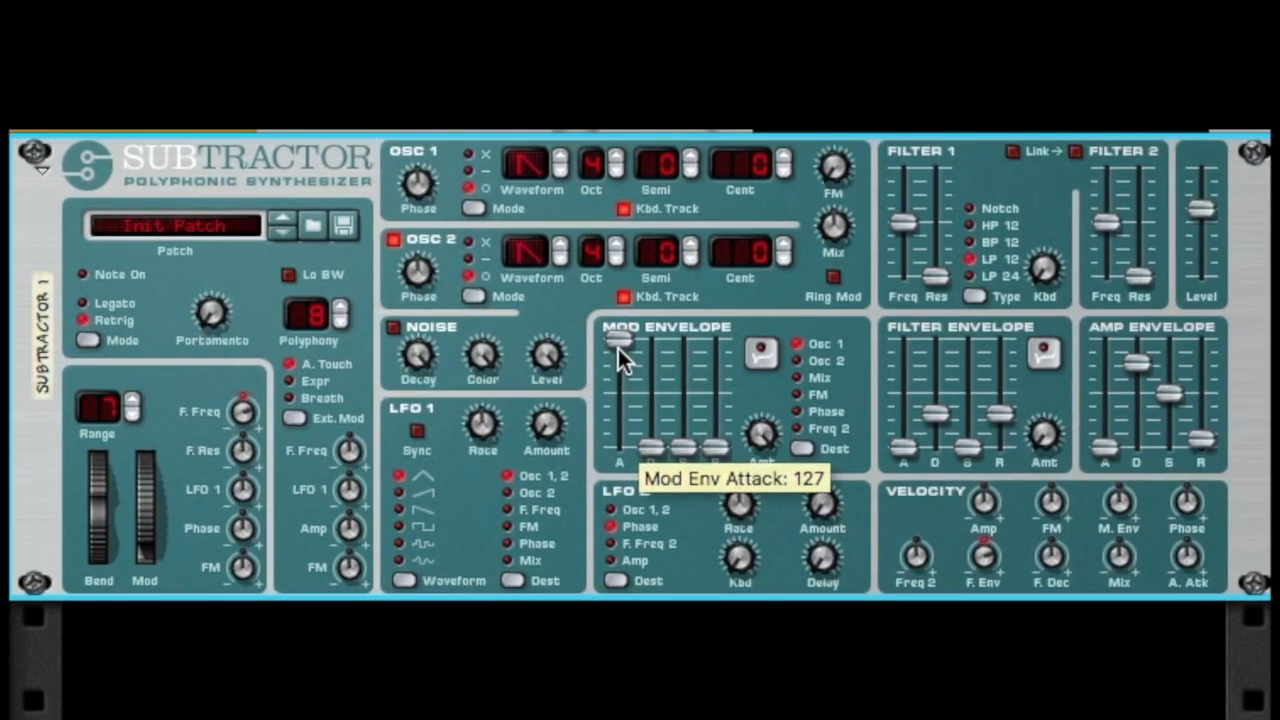
pyautogui.moveTo(618, 360); pyautogui.dragTo(622, 400)
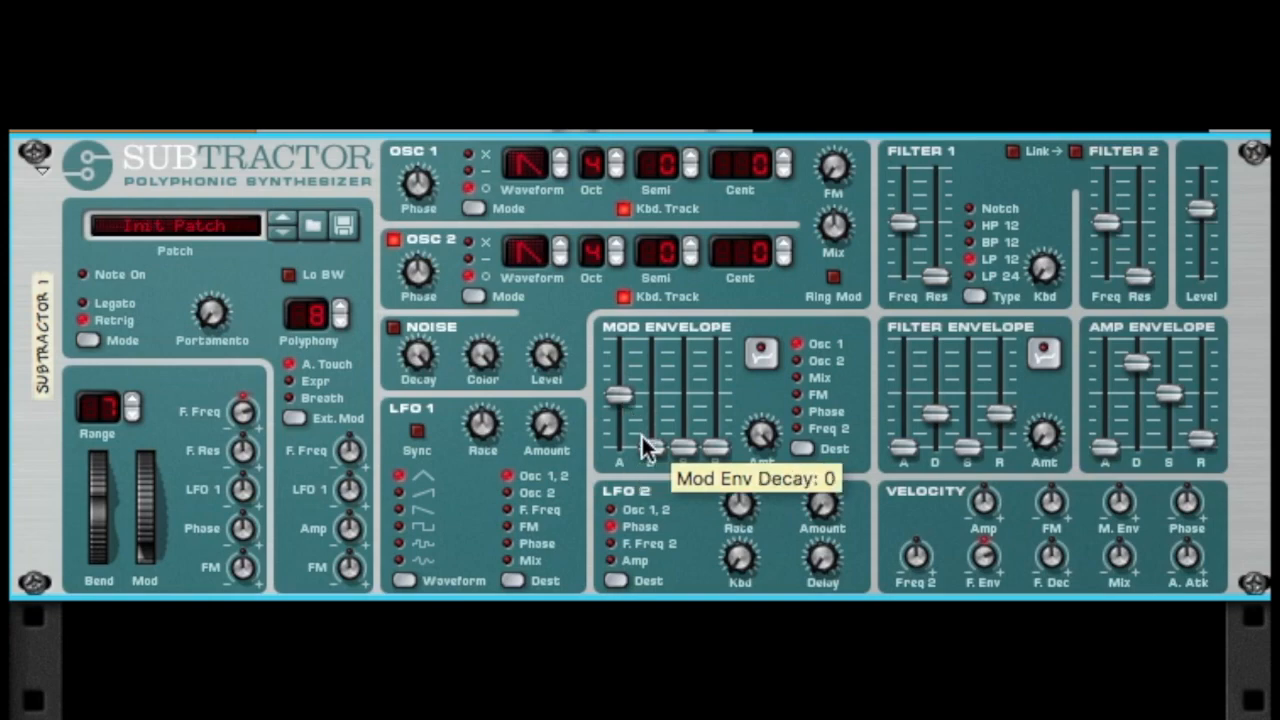
pyautogui.moveTo(648, 443)
pyautogui.mouseDown()
pyautogui.moveTo(646, 407)
pyautogui.moveTo(646, 424)
pyautogui.mouseUp()
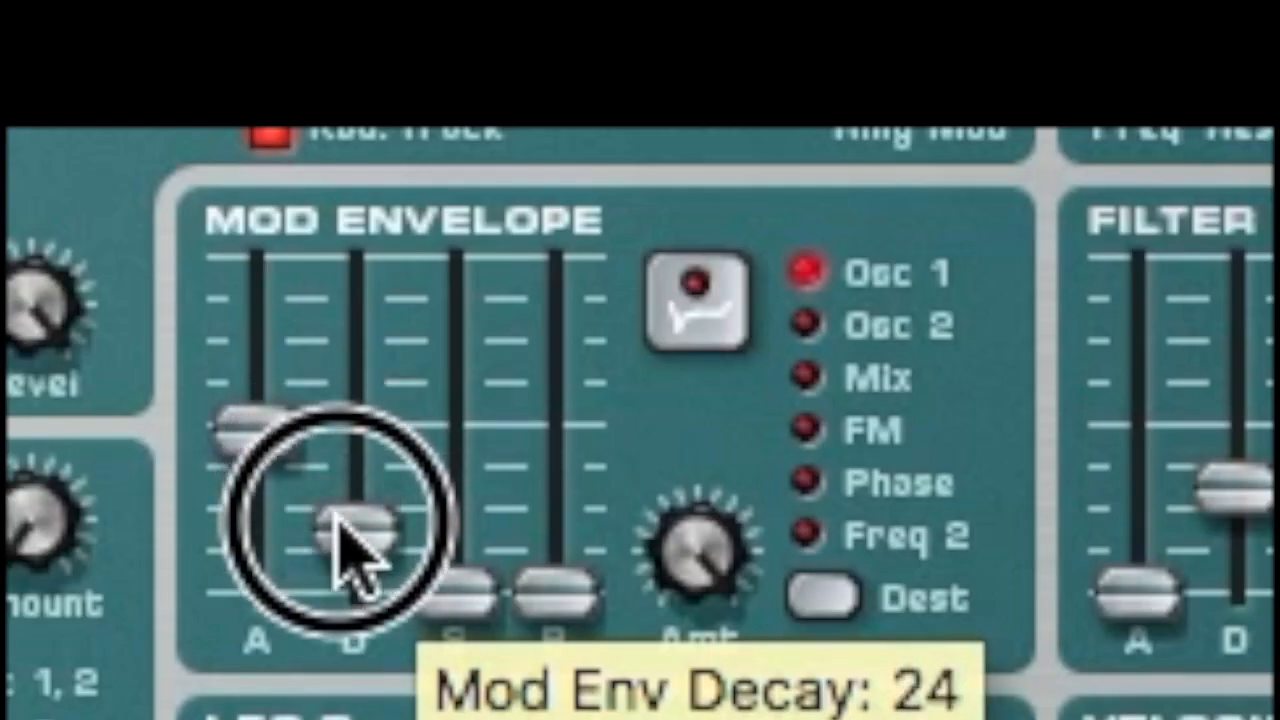
pyautogui.moveTo(350, 555); pyautogui.dragTo(338, 500)
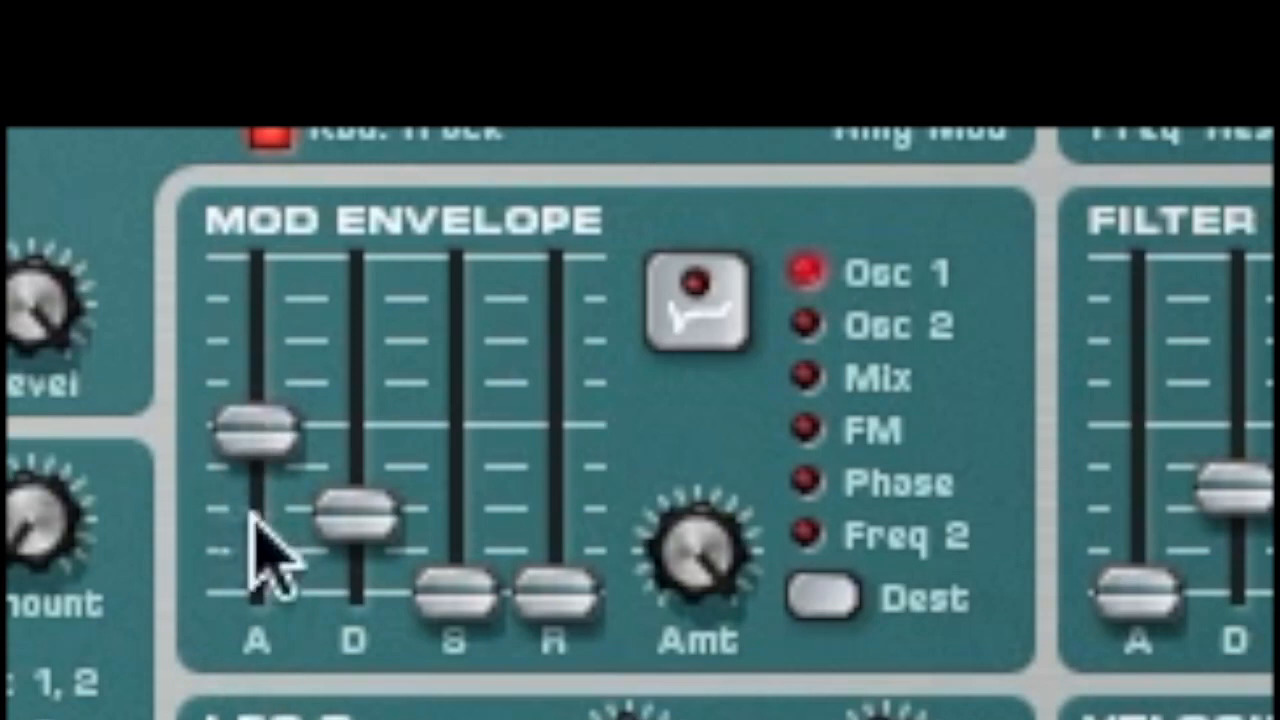
# Step: Raise the mod envelope attack to slightly above halfway and set its decay to 46
pyautogui.click(258, 425)
pyautogui.moveTo(256, 425)
pyautogui.mouseDown()
pyautogui.moveTo(224, 367)
pyautogui.moveTo(249, 414)
pyautogui.moveTo(251, 277)
pyautogui.moveTo(254, 471)
pyautogui.moveTo(266, 371)
pyautogui.moveTo(263, 418)
pyautogui.mouseUp()
pyautogui.click(360, 512)
pyautogui.moveTo(360, 512); pyautogui.dragTo(343, 491)
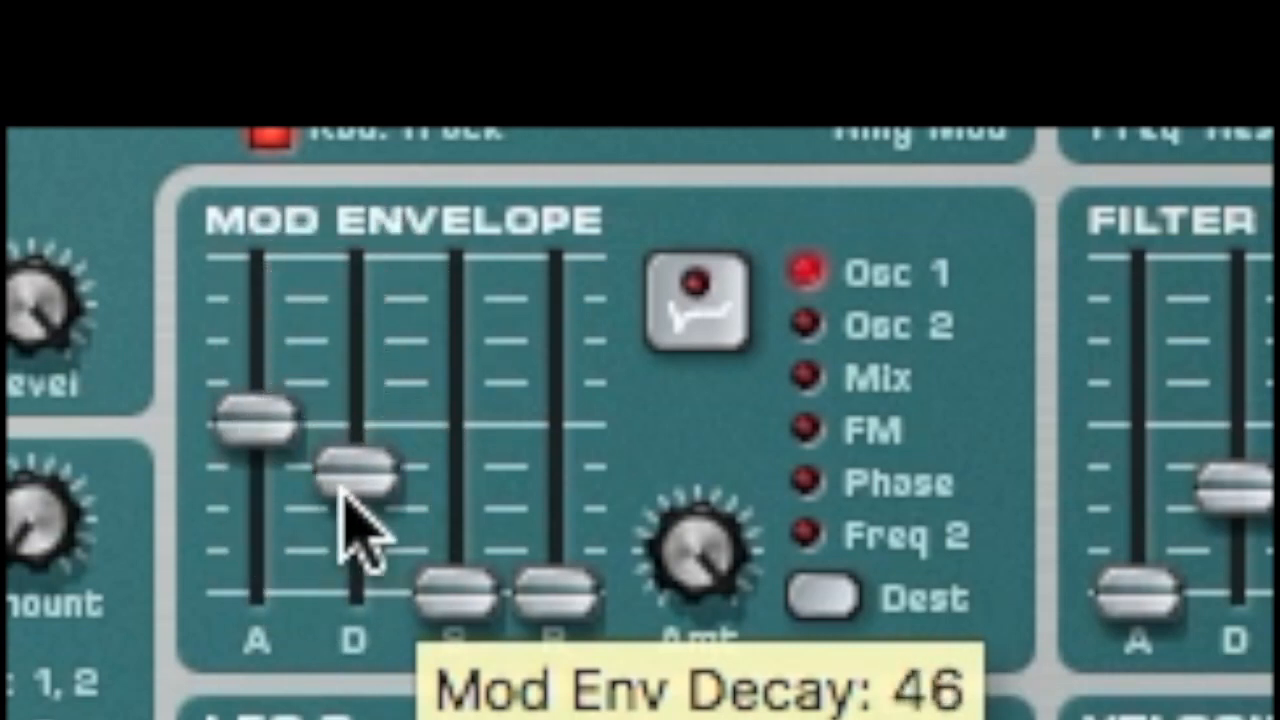
# Step: Raise the mod envelope sustain to 91, lower it to 26, and bring it down to 0
pyautogui.moveTo(458, 596); pyautogui.dragTo(457, 371)
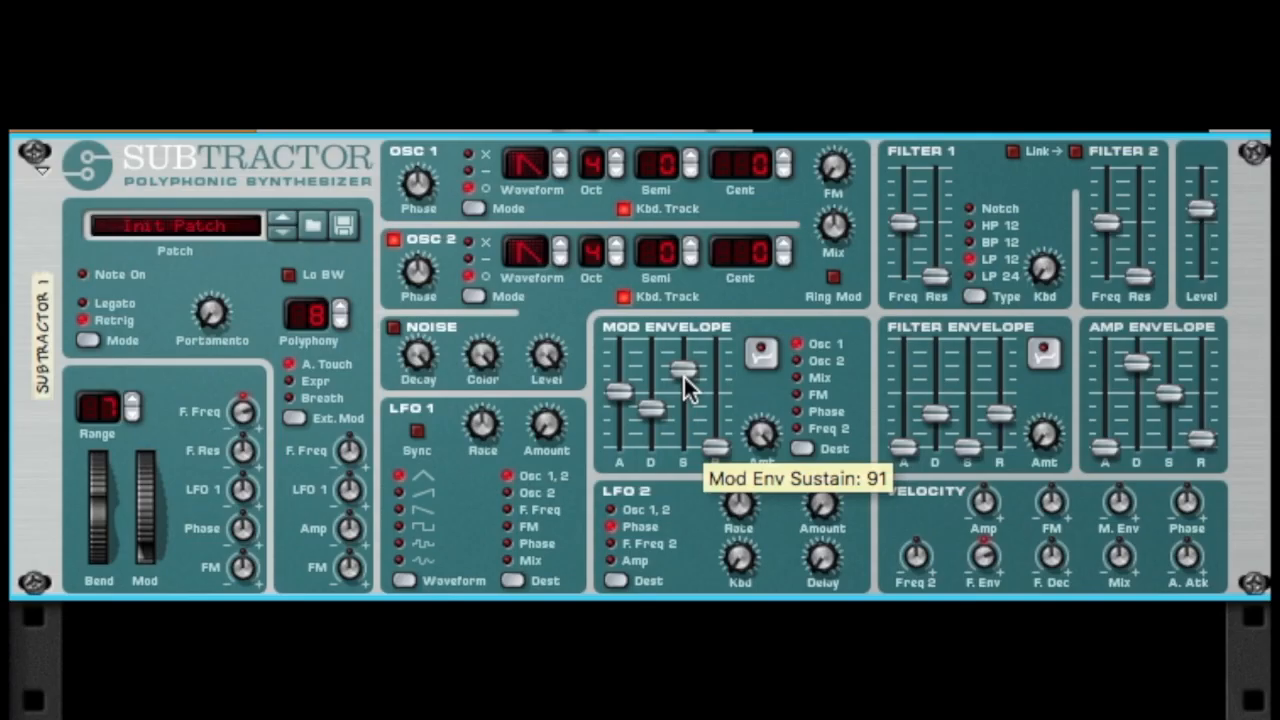
pyautogui.moveTo(683, 372); pyautogui.dragTo(687, 424)
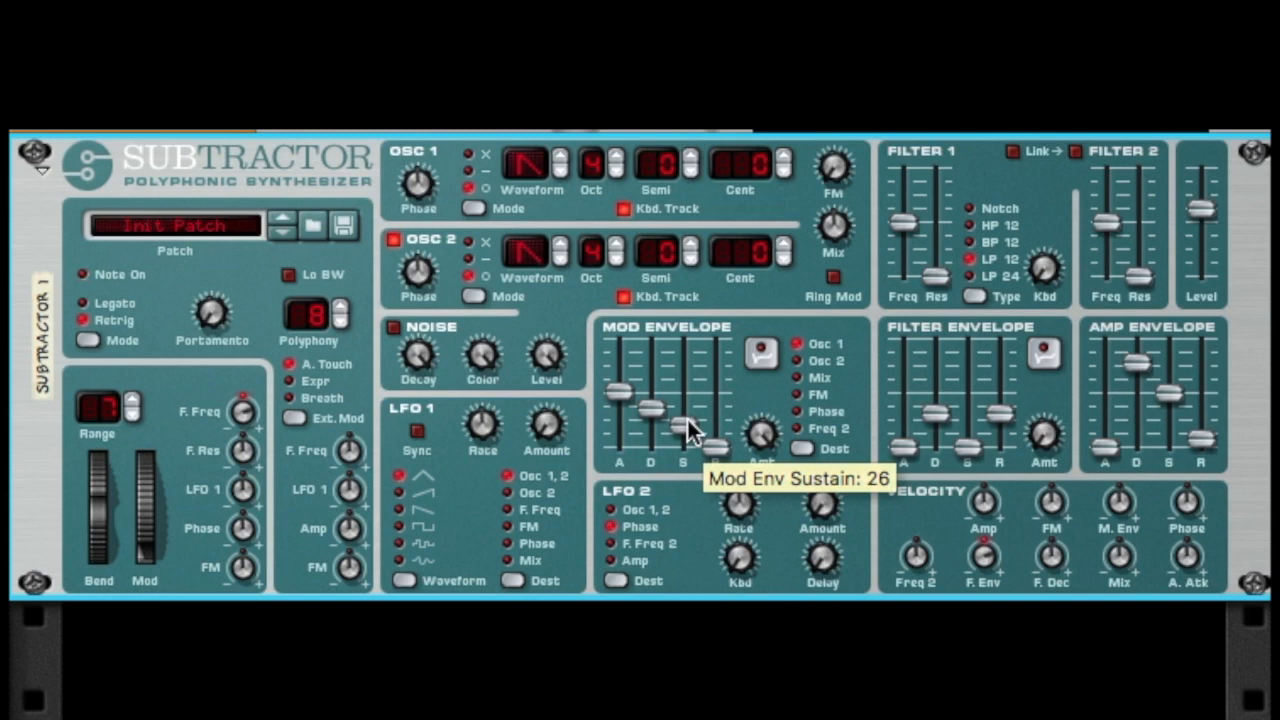
pyautogui.moveTo(687, 420); pyautogui.dragTo(655, 437)
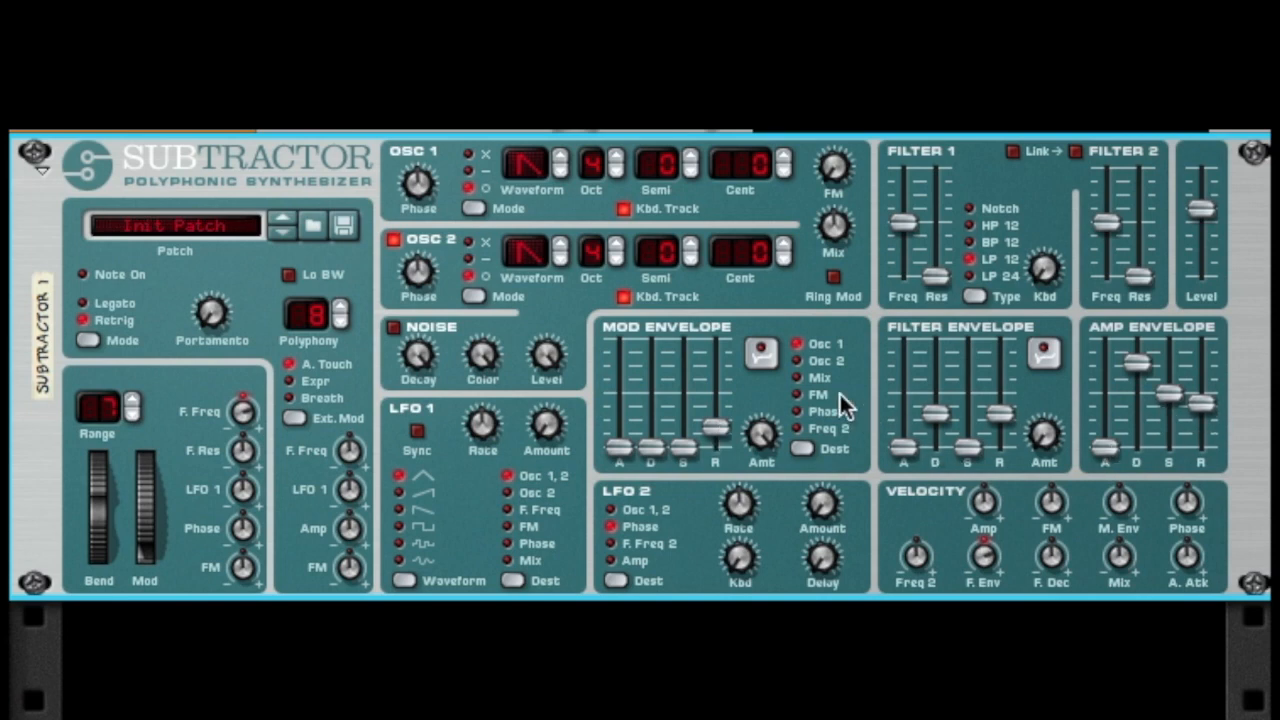
# Step: Route the mod envelope to Osc 2 and lower its release to 0
pyautogui.click(797, 359)
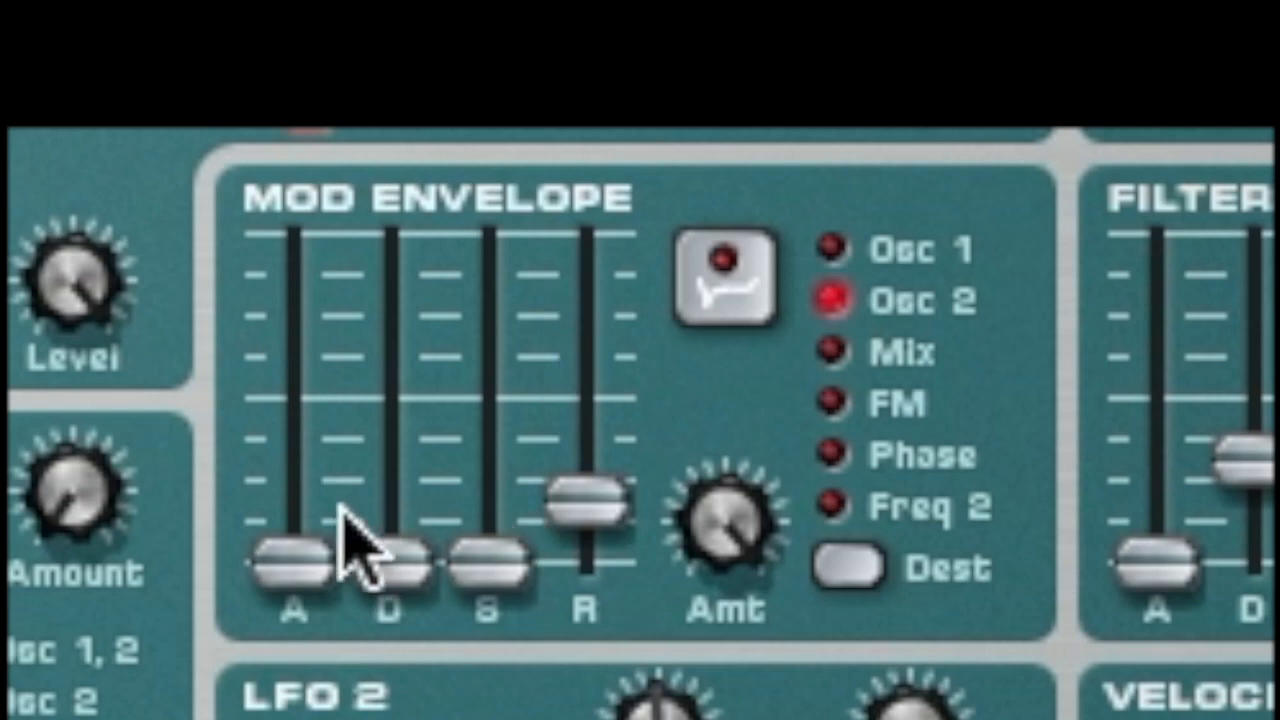
pyautogui.moveTo(316, 465); pyautogui.dragTo(314, 434)
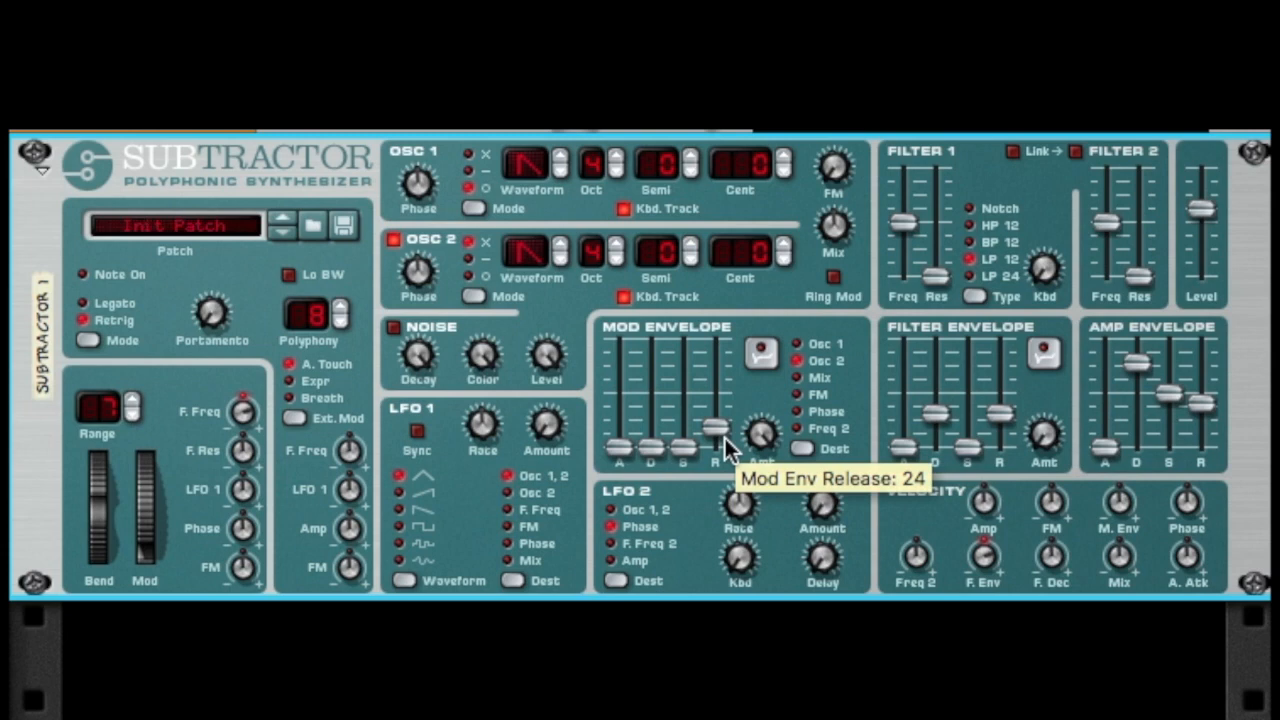
pyautogui.moveTo(717, 432); pyautogui.dragTo(714, 497)
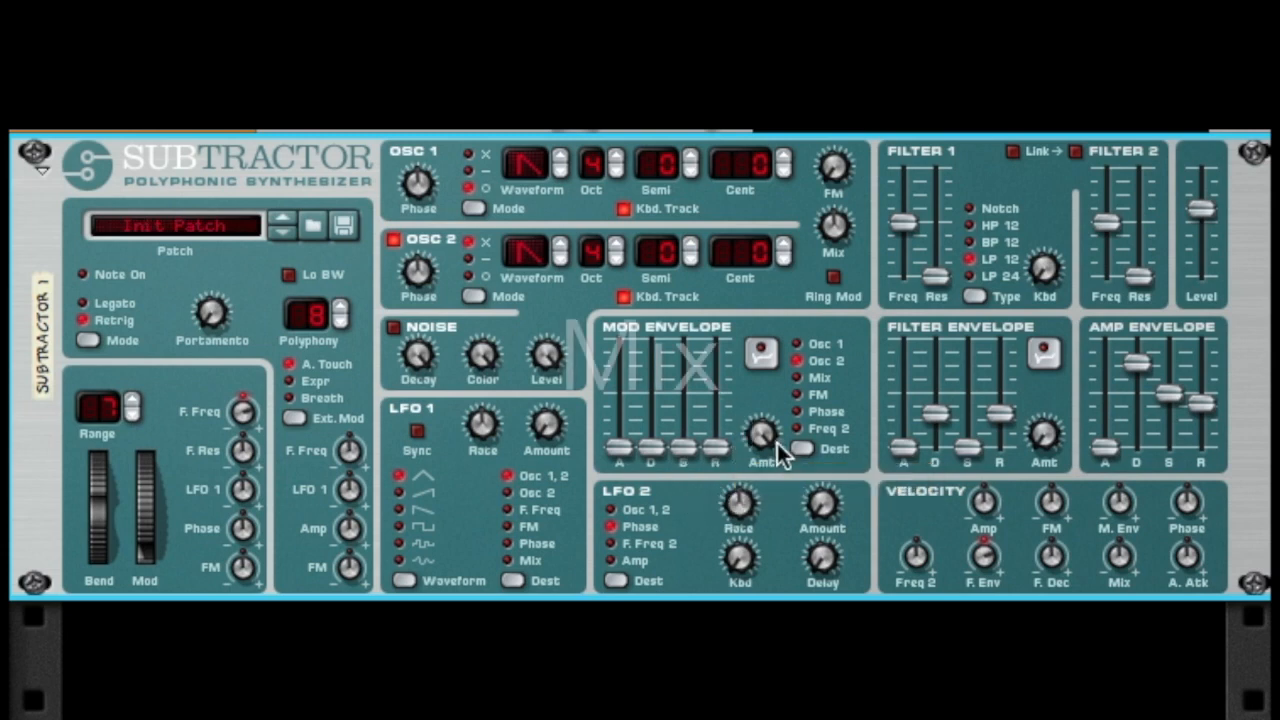
# Step: Route the mod envelope to Mix and change oscillator 2's waveform to a sine wave
pyautogui.click(796, 378)
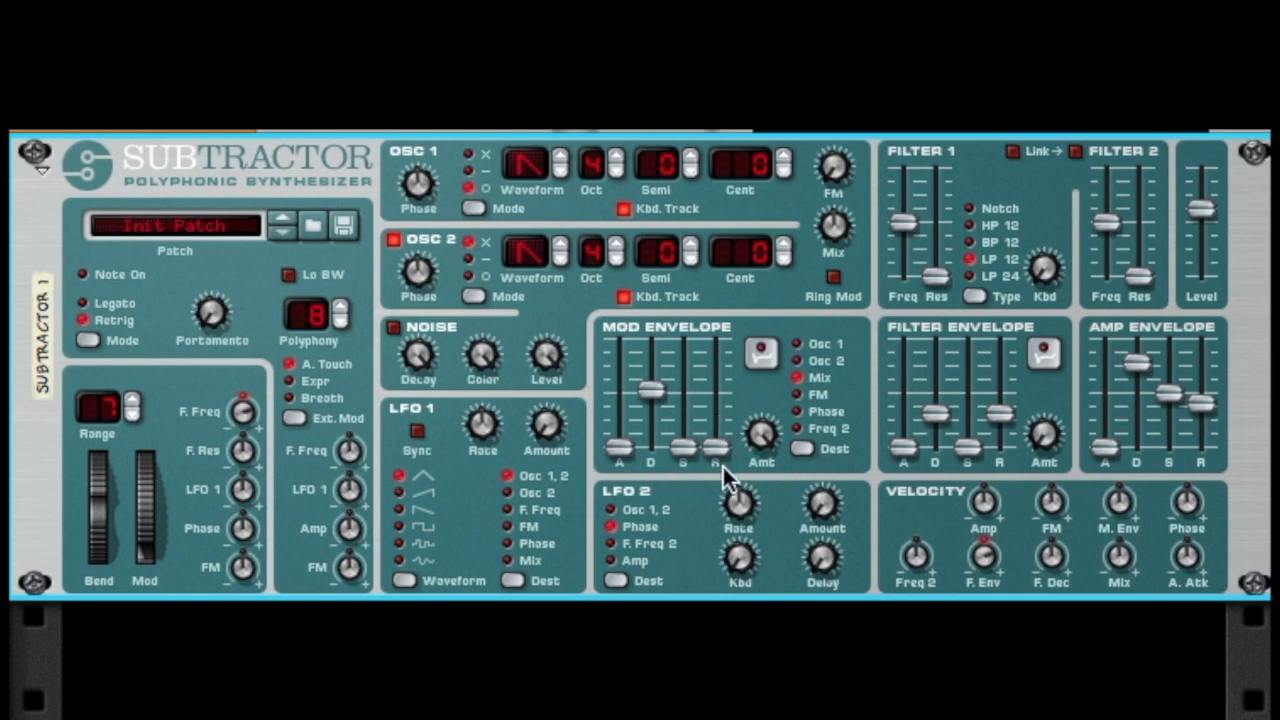
pyautogui.click(563, 246)
pyautogui.moveTo(658, 386)
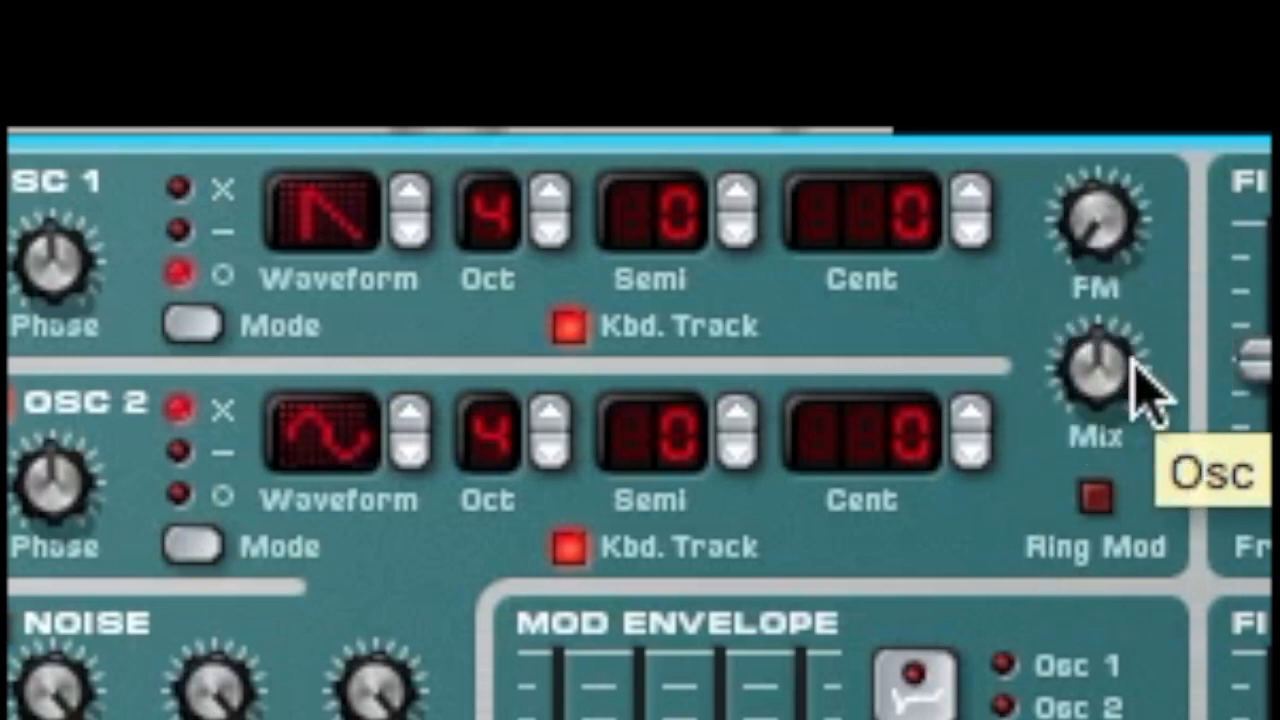
pyautogui.click(803, 380)
pyautogui.moveTo(503, 568); pyautogui.dragTo(474, 610)
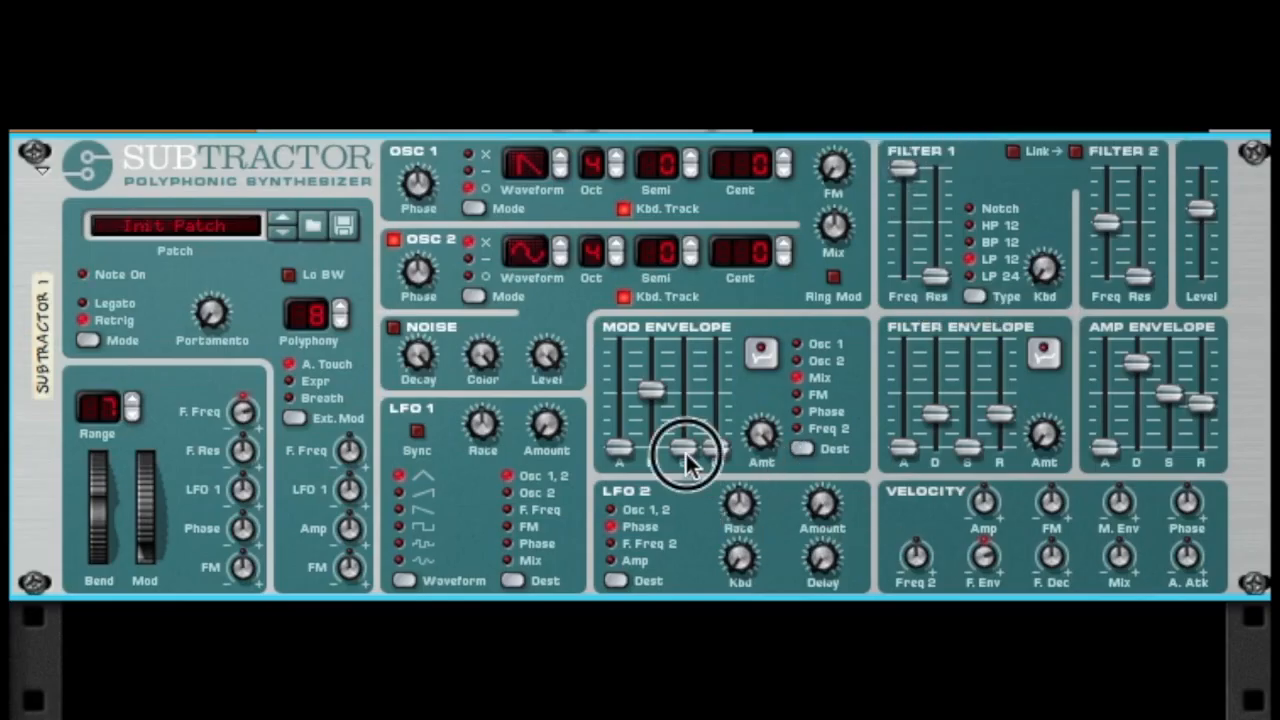
# Step: Set the mod envelope sustain to 71 and release to 127, with the amp envelope release raised to about three quarters
pyautogui.moveTo(685, 451); pyautogui.dragTo(651, 394)
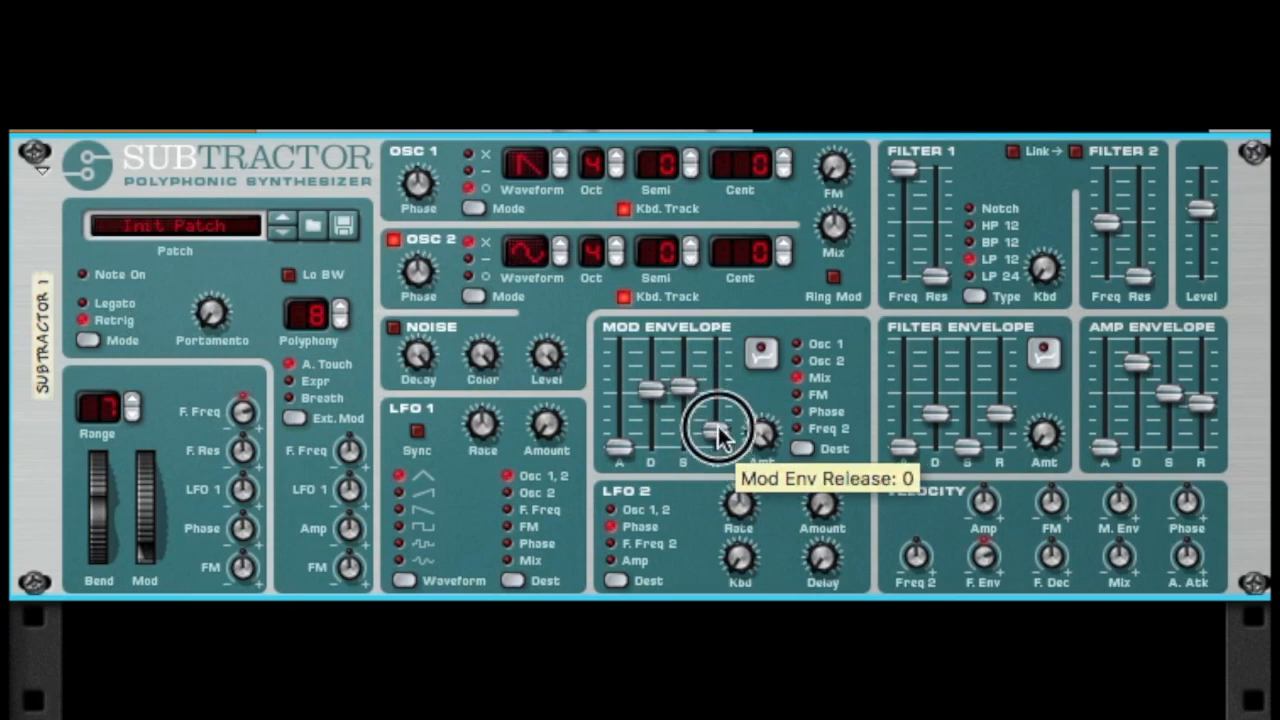
pyautogui.moveTo(718, 432); pyautogui.dragTo(721, 407)
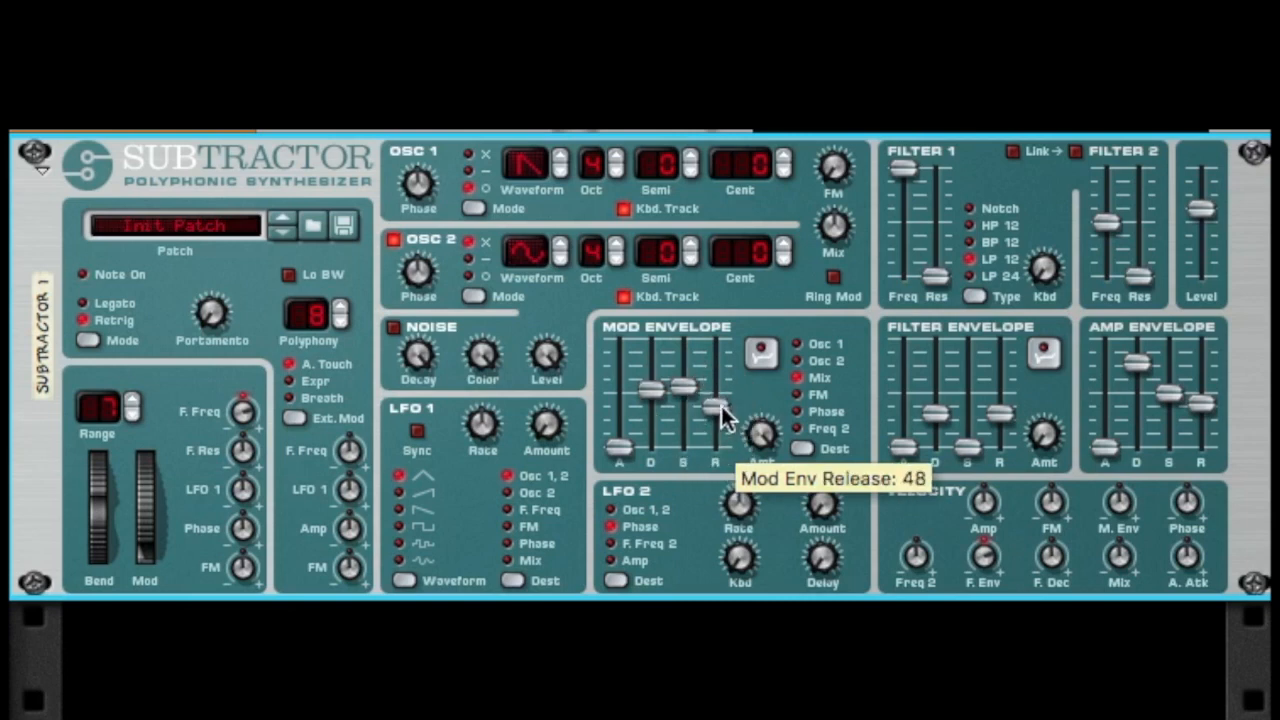
pyautogui.moveTo(720, 403); pyautogui.dragTo(716, 368)
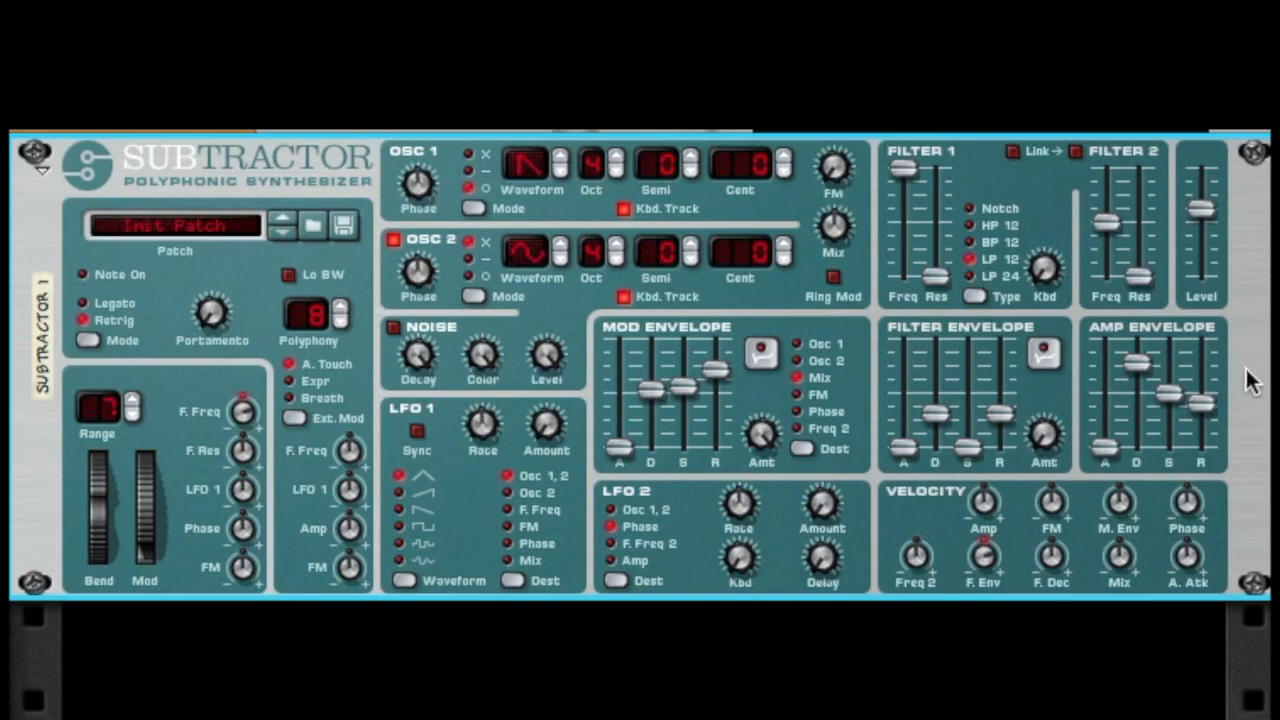
pyautogui.moveTo(1203, 378); pyautogui.dragTo(1201, 369)
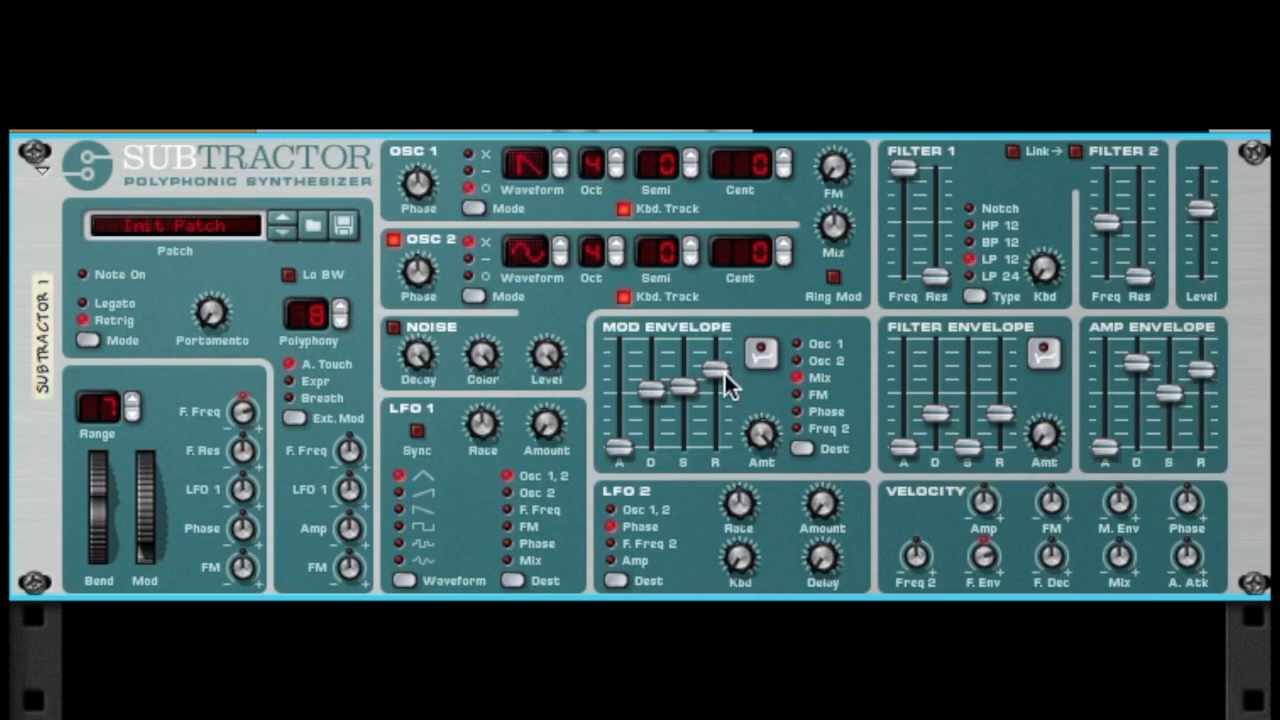
pyautogui.moveTo(724, 371); pyautogui.dragTo(729, 338)
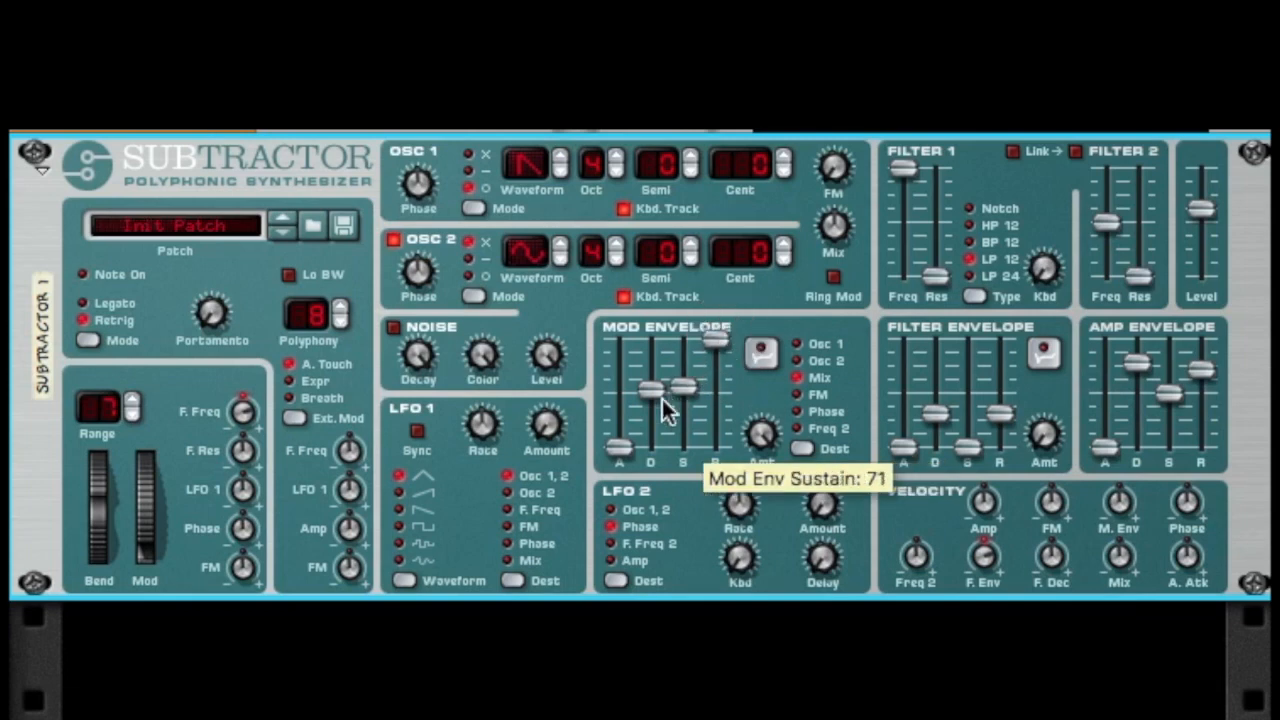
# Step: Lower the mod envelope decay to about a third and raise its attack to slightly above halfway
pyautogui.moveTo(651, 391); pyautogui.dragTo(619, 396)
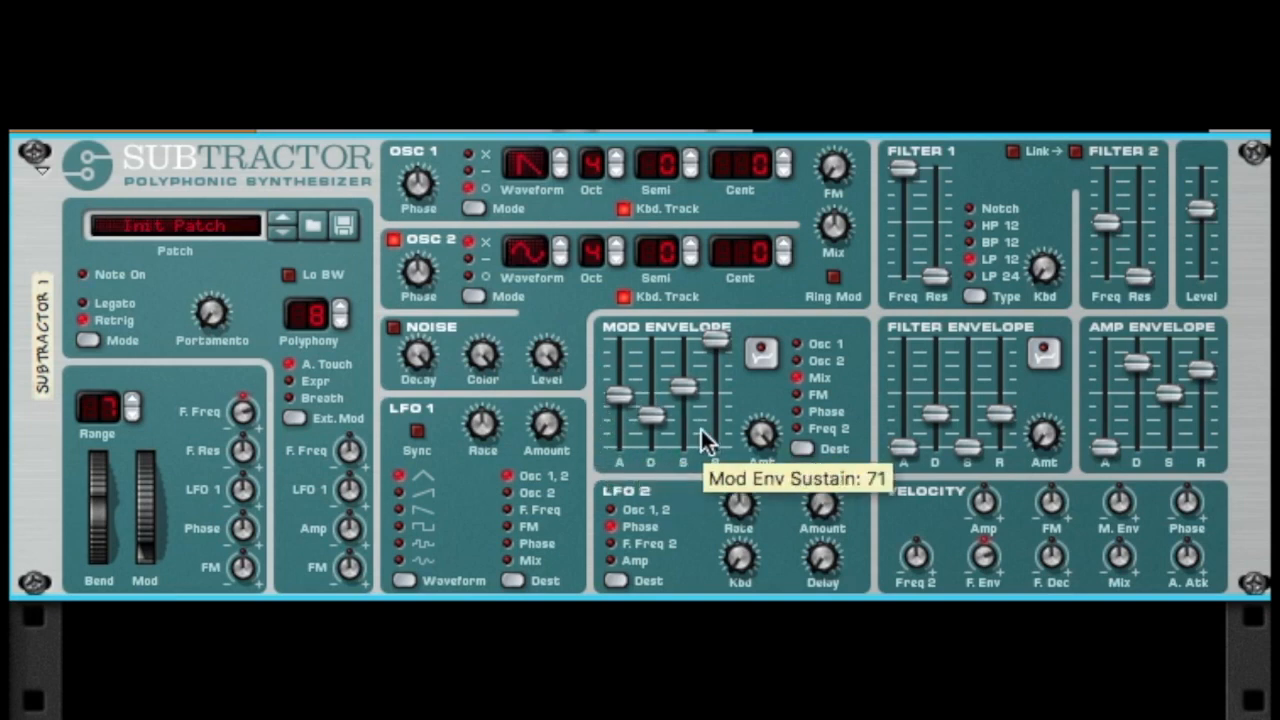
pyautogui.moveTo(618, 390)
pyautogui.mouseDown()
pyautogui.moveTo(613, 362)
pyautogui.moveTo(617, 410)
pyautogui.moveTo(618, 388)
pyautogui.mouseUp()
pyautogui.moveTo(527, 255); pyautogui.dragTo(529, 245)
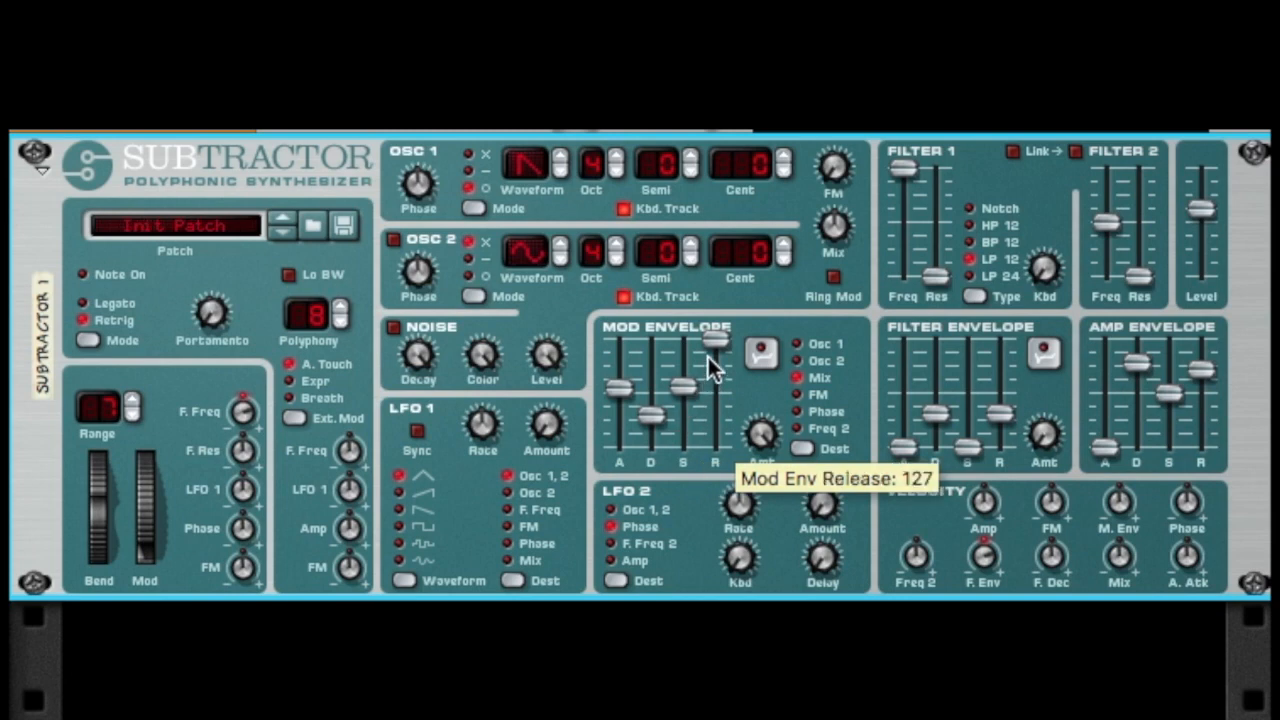
# Step: Lower the mod envelope decay to 0 and raise its attack further
pyautogui.click(650, 416)
pyautogui.moveTo(650, 416); pyautogui.dragTo(650, 510)
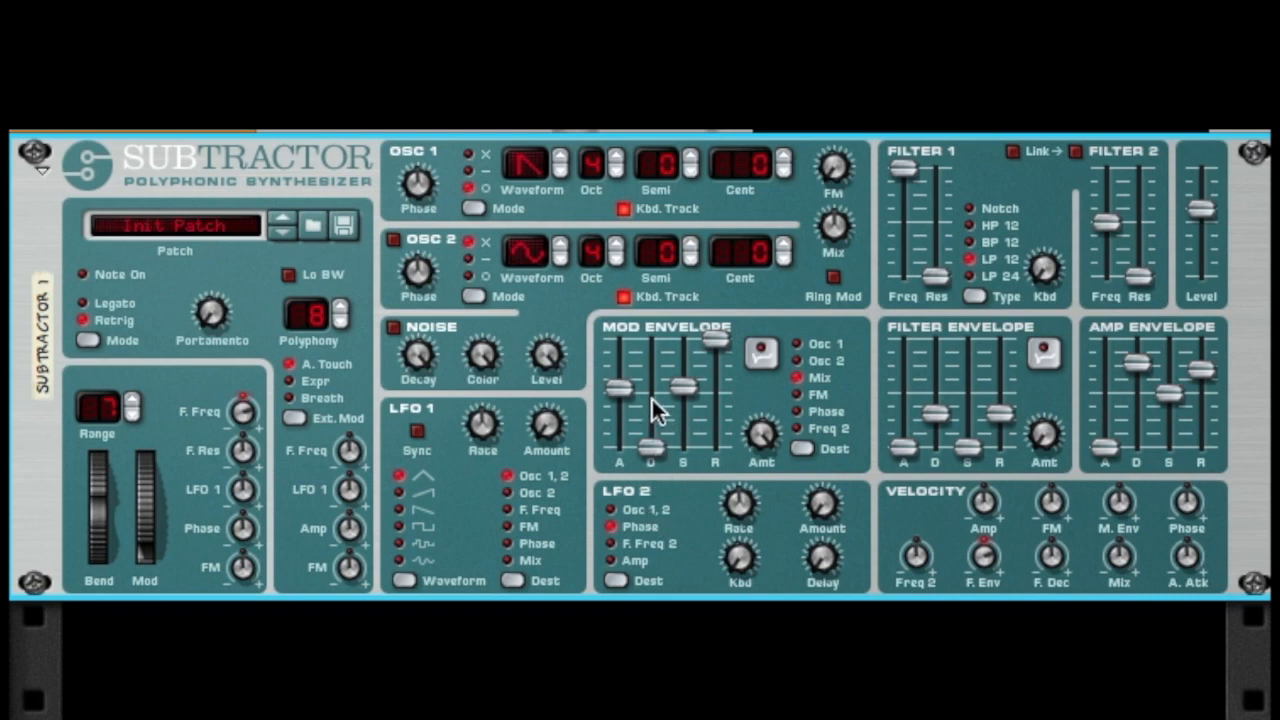
pyautogui.moveTo(626, 395); pyautogui.dragTo(631, 320)
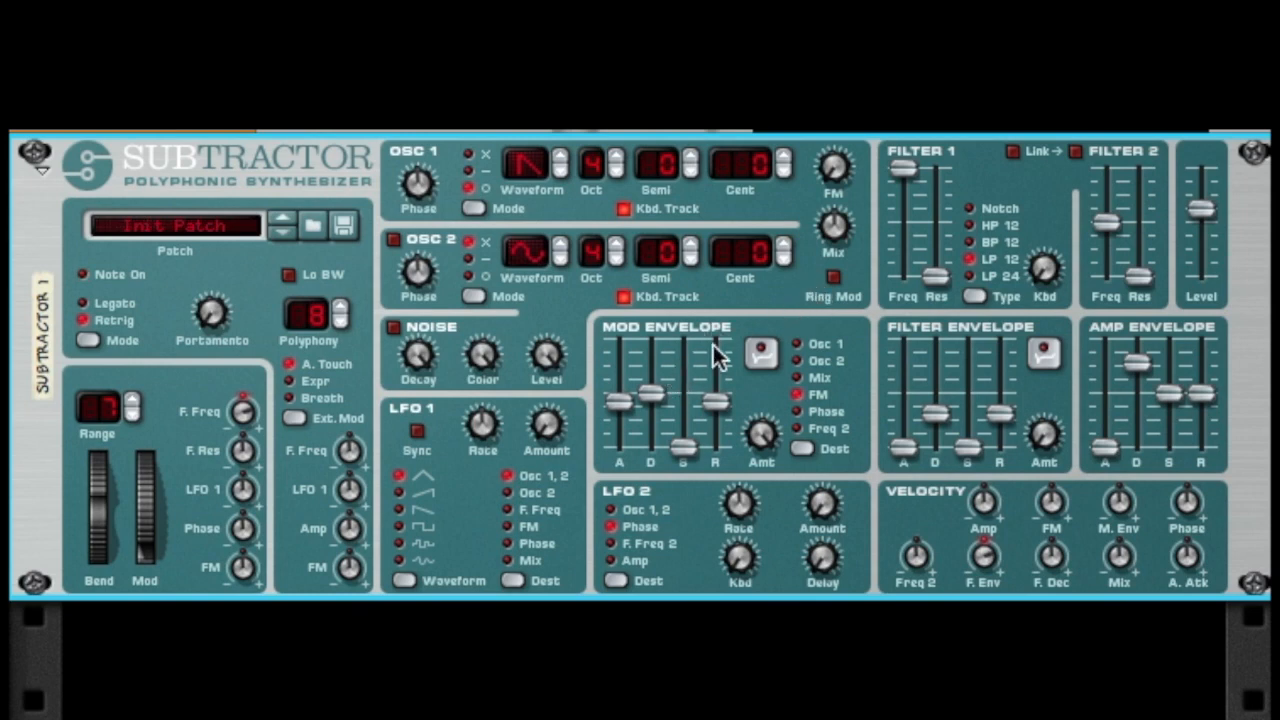
# Step: Raise the mod envelope sustain to about 60% and set the FM amount to 127 with oscillator 2 turned on
pyautogui.moveTo(685, 440); pyautogui.dragTo(685, 380)
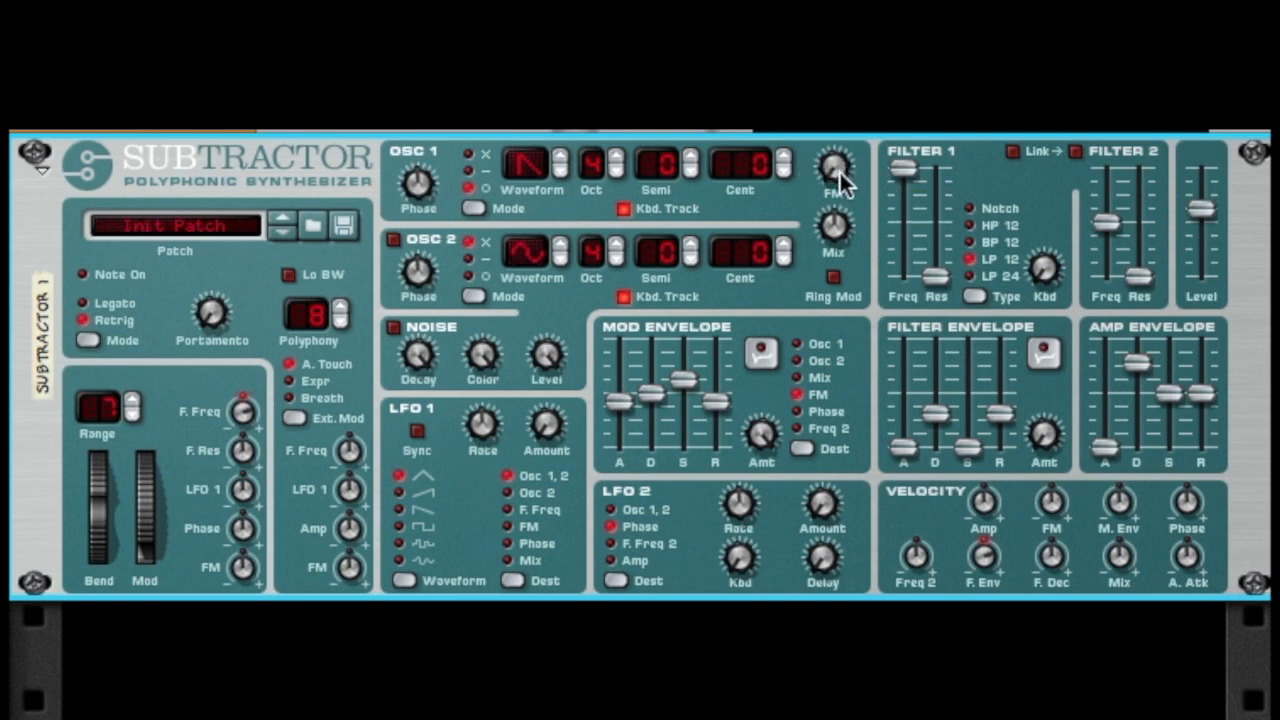
pyautogui.moveTo(839, 170); pyautogui.dragTo(839, 100)
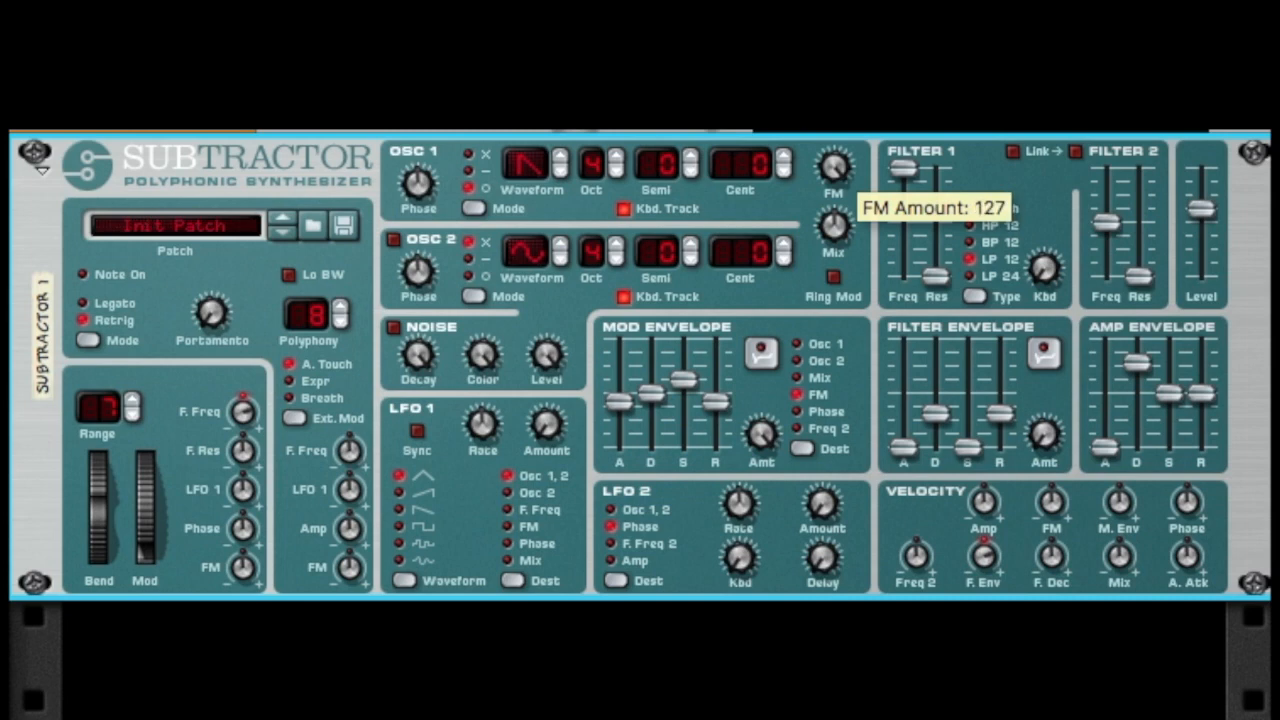
pyautogui.click(393, 240)
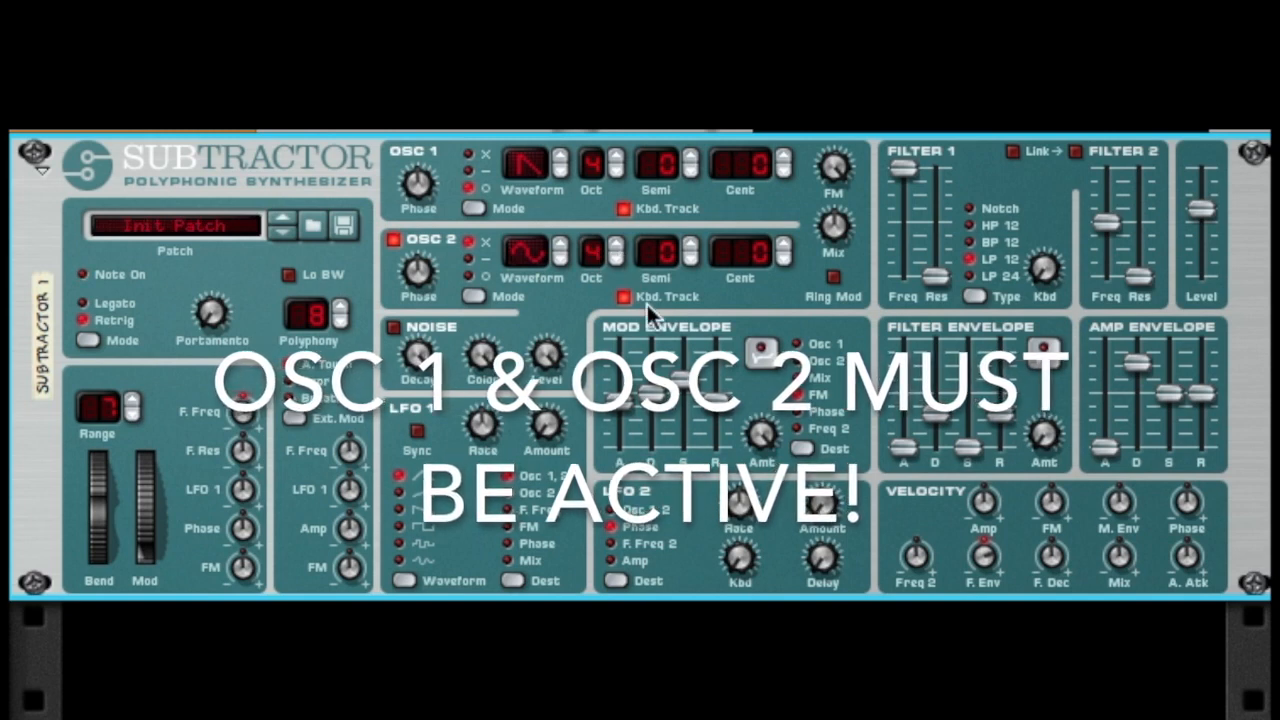
# Step: Reshape the mod envelope for FM: attack 0, decay about a third, sustain about 85%, and release about a fifth
pyautogui.moveTo(624, 413); pyautogui.dragTo(631, 466)
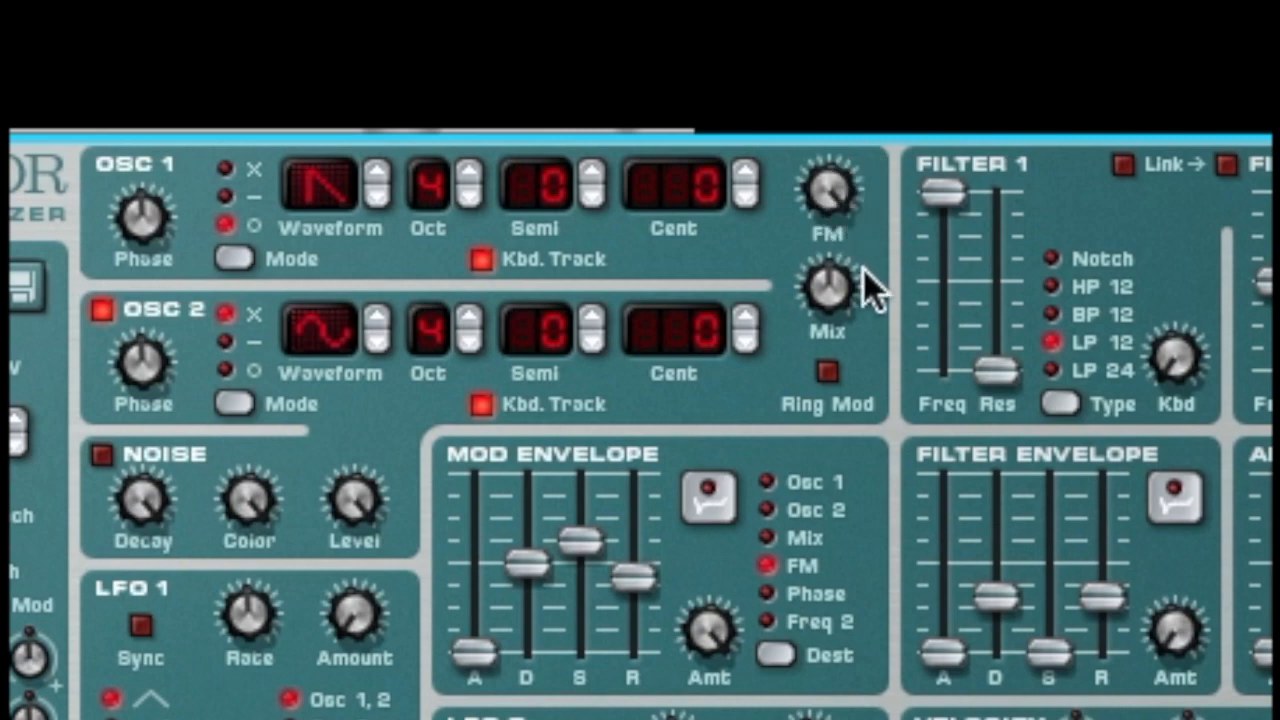
pyautogui.click(520, 602)
pyautogui.moveTo(578, 540); pyautogui.dragTo(575, 498)
pyautogui.moveTo(626, 582); pyautogui.dragTo(629, 621)
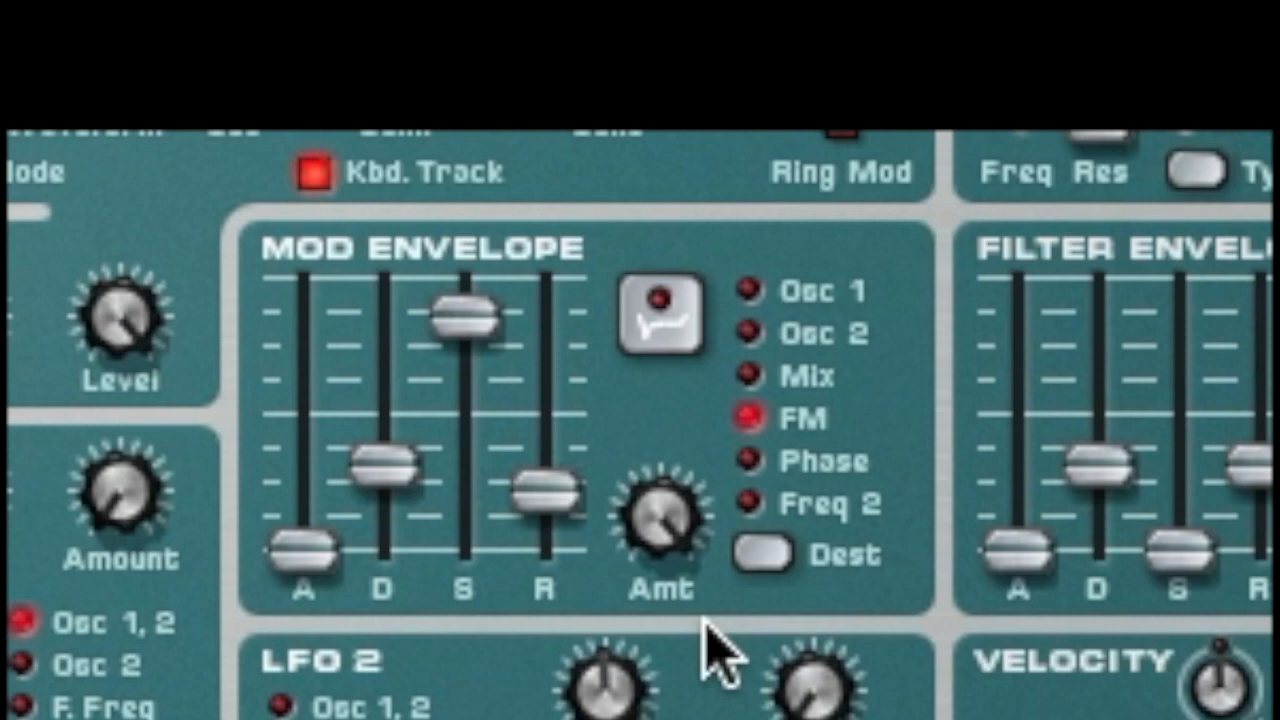
# Step: Raise the mod envelope release to 71, and bring the release and sustain down again
pyautogui.moveTo(556, 462); pyautogui.dragTo(558, 410)
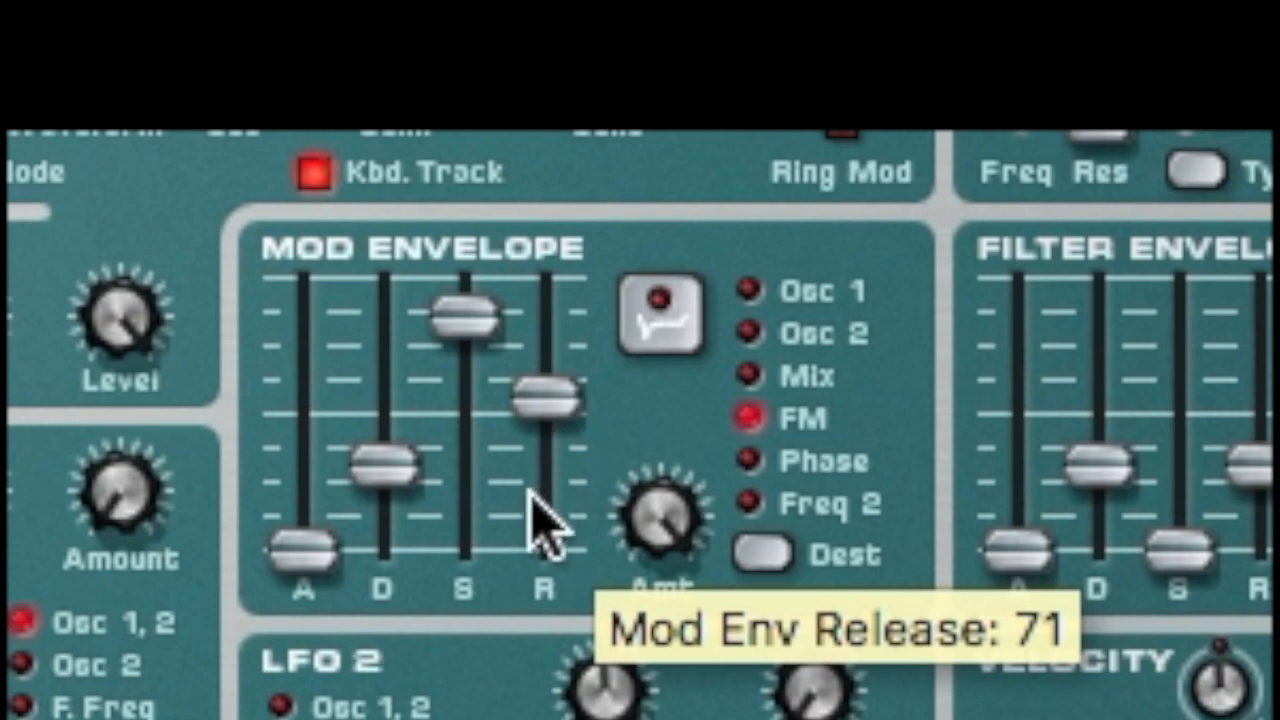
pyautogui.moveTo(543, 523); pyautogui.dragTo(537, 609)
pyautogui.moveTo(486, 543); pyautogui.dragTo(486, 595)
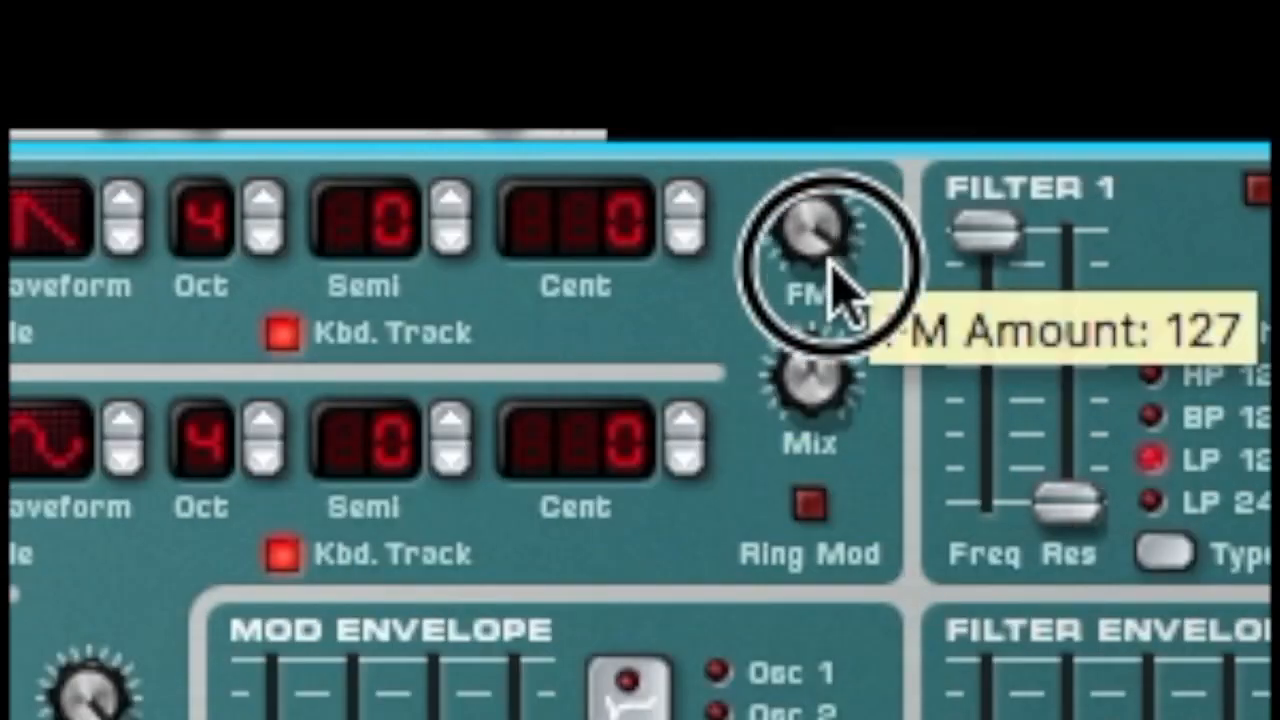
# Step: Lower the FM amount and raise the mod envelope decay to nearly half
pyautogui.moveTo(831, 257); pyautogui.dragTo(848, 415)
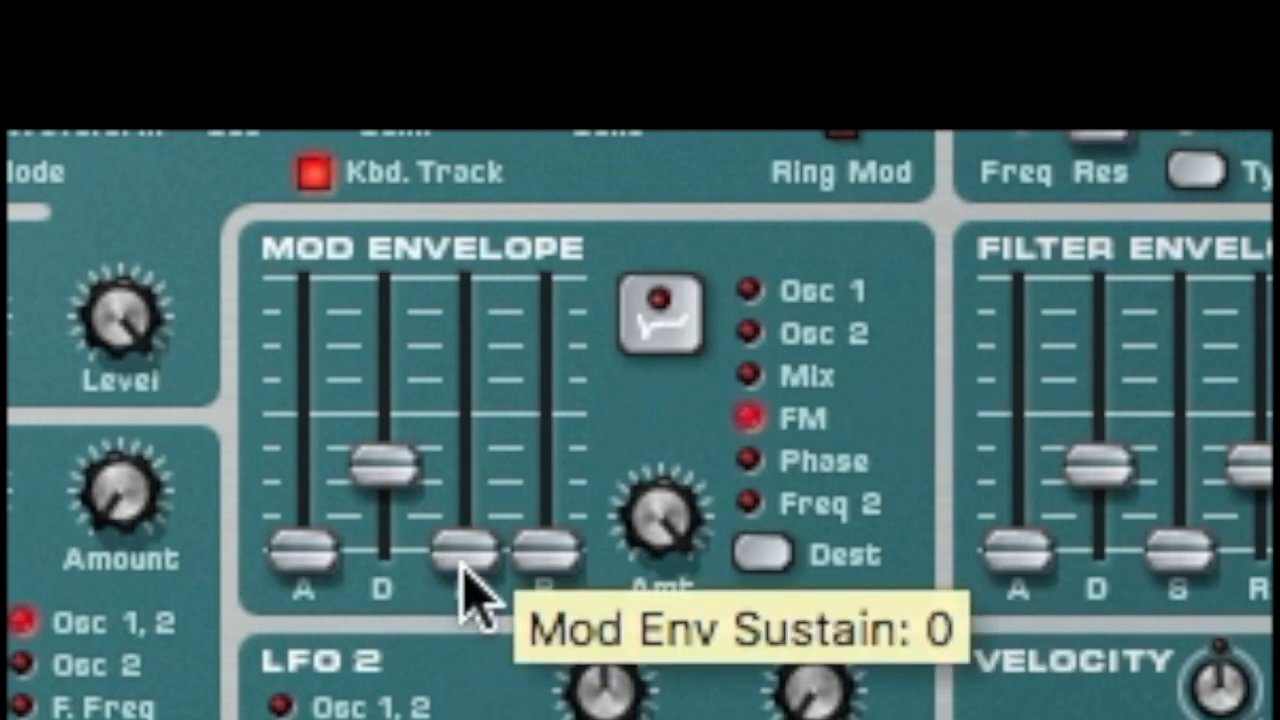
pyautogui.moveTo(383, 463); pyautogui.dragTo(388, 338)
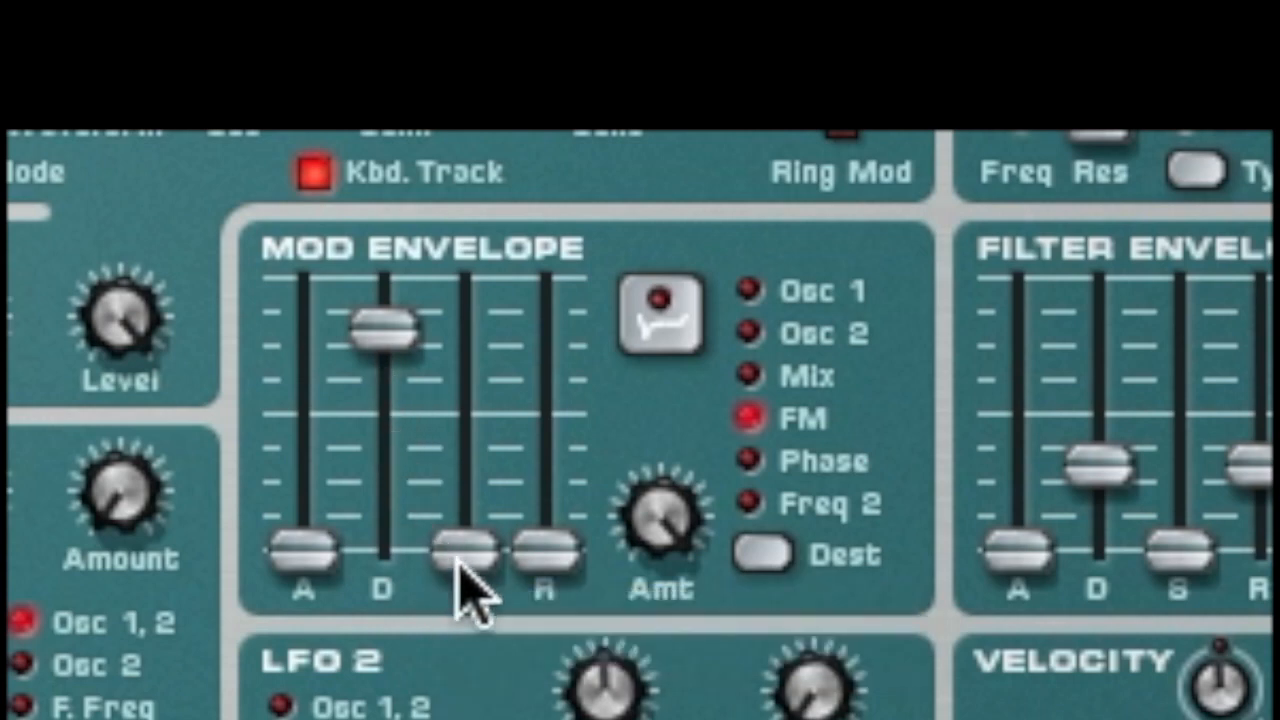
pyautogui.click(388, 414)
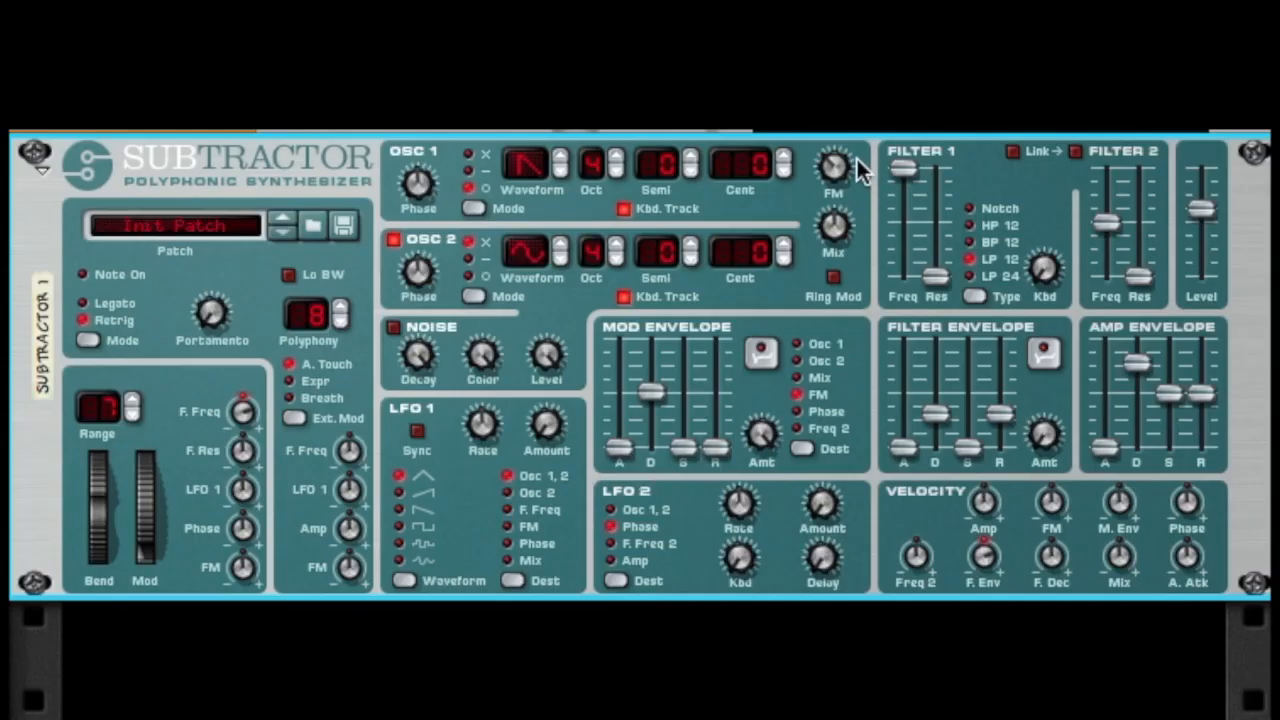
# Step: Readjust the FM amount and lower the mod envelope decay to about a sixth
pyautogui.click(837, 164)
pyautogui.moveTo(838, 162)
pyautogui.mouseDown()
pyautogui.moveTo(838, 132)
pyautogui.moveTo(838, 158)
pyautogui.mouseUp()
pyautogui.moveTo(651, 392); pyautogui.dragTo(651, 428)
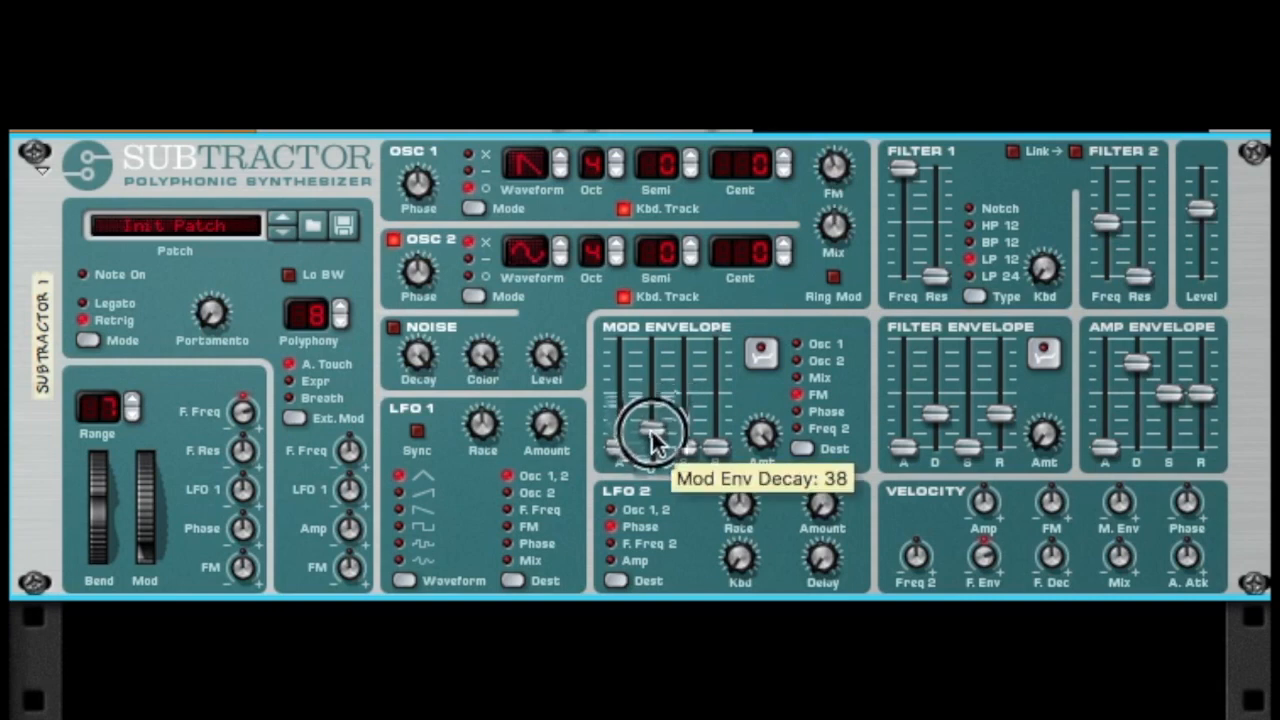
pyautogui.moveTo(823, 179); pyautogui.dragTo(829, 224)
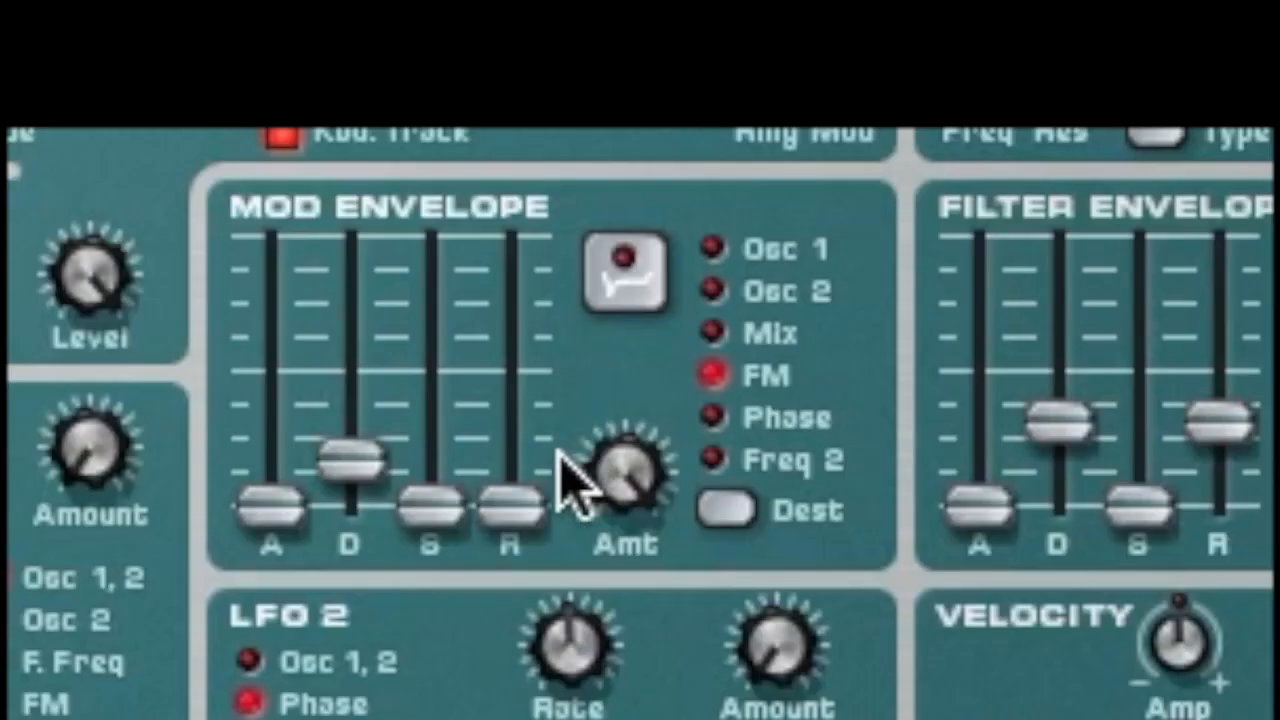
# Step: Raise the mod envelope's release to 55, sustain to about half, and attack to 73
pyautogui.moveTo(507, 508); pyautogui.dragTo(498, 400)
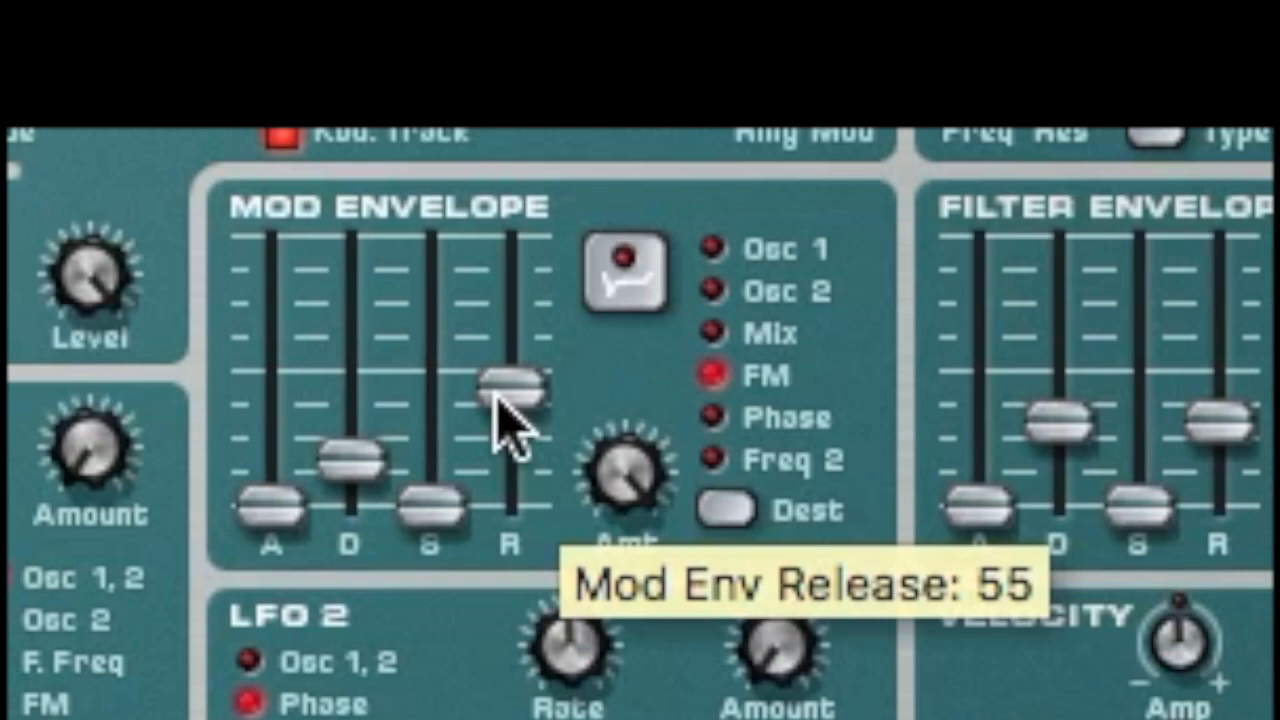
pyautogui.moveTo(431, 507); pyautogui.dragTo(433, 380)
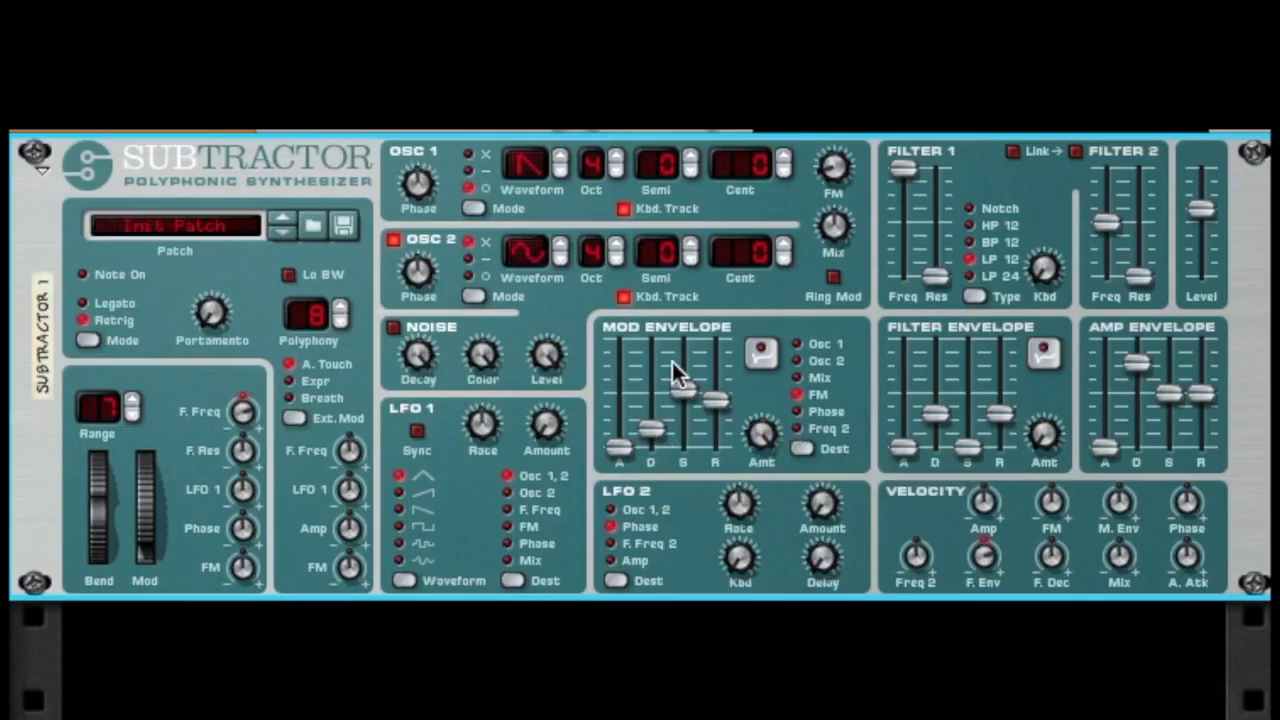
pyautogui.moveTo(621, 405); pyautogui.dragTo(615, 381)
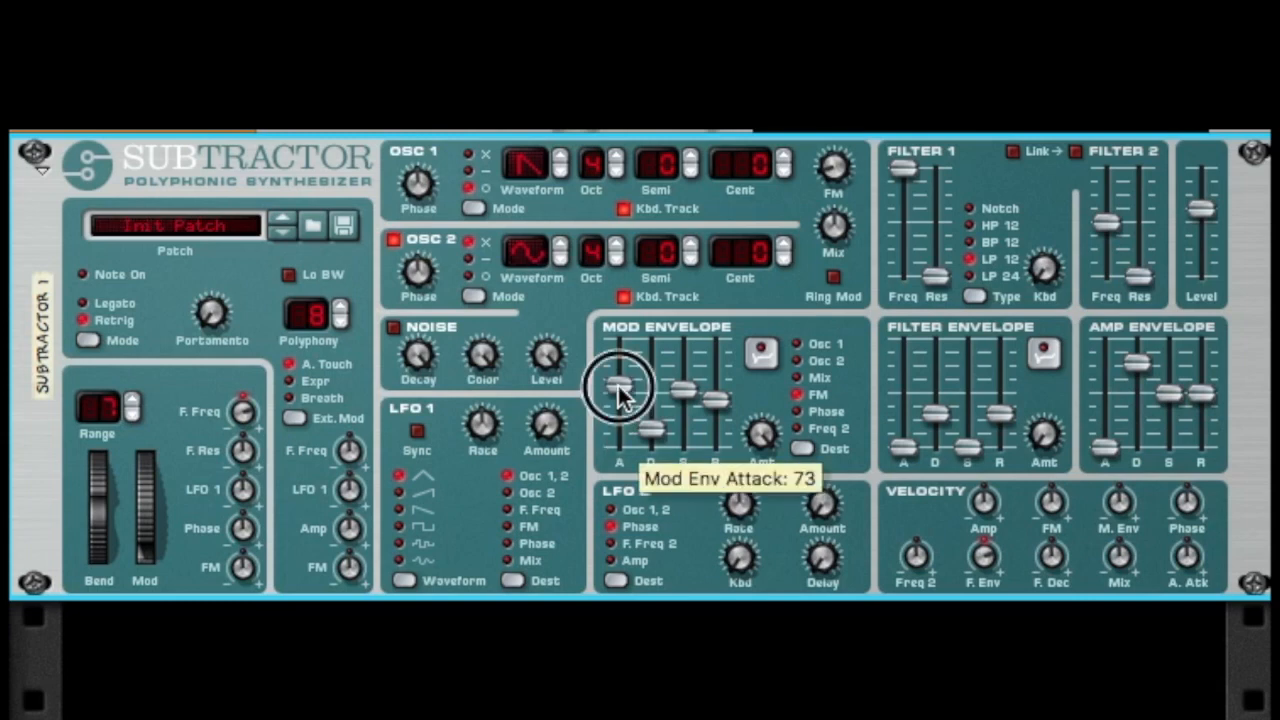
# Step: Route the mod envelope to Phase, with oscillator 1's mode at subtract (–) and oscillator 2's mode at o
pyautogui.click(799, 412)
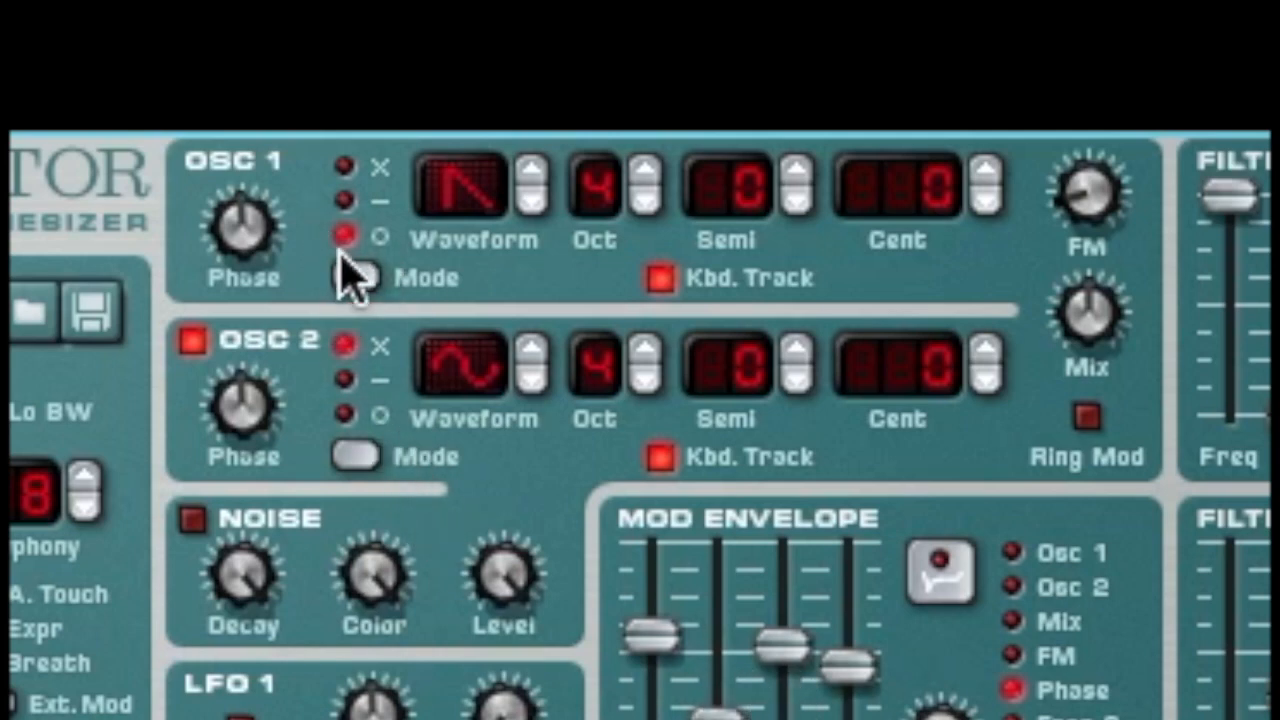
pyautogui.click(344, 201)
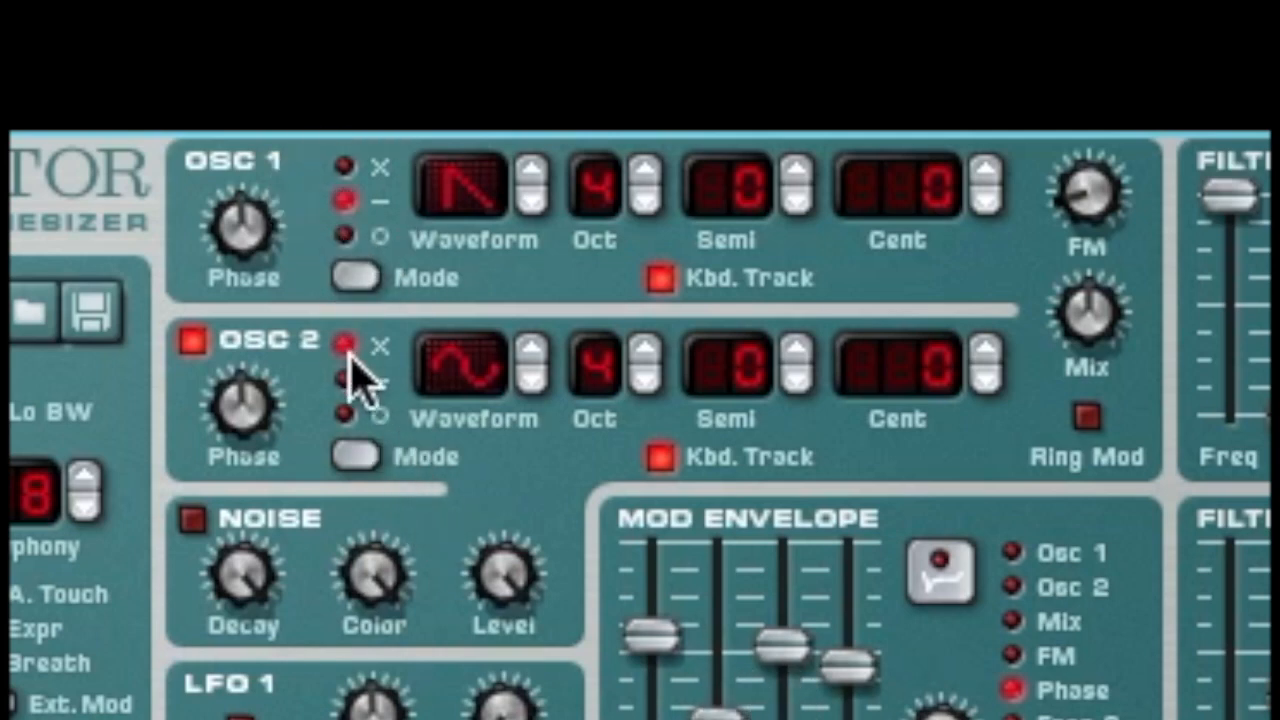
pyautogui.click(344, 412)
# Step: Lower oscillator 2's phase and raise oscillator 1's phase
pyautogui.click(253, 447)
pyautogui.moveTo(262, 465); pyautogui.dragTo(290, 452)
pyautogui.moveTo(245, 200)
pyautogui.mouseDown()
pyautogui.moveTo(251, 243)
pyautogui.moveTo(257, 182)
pyautogui.mouseUp()
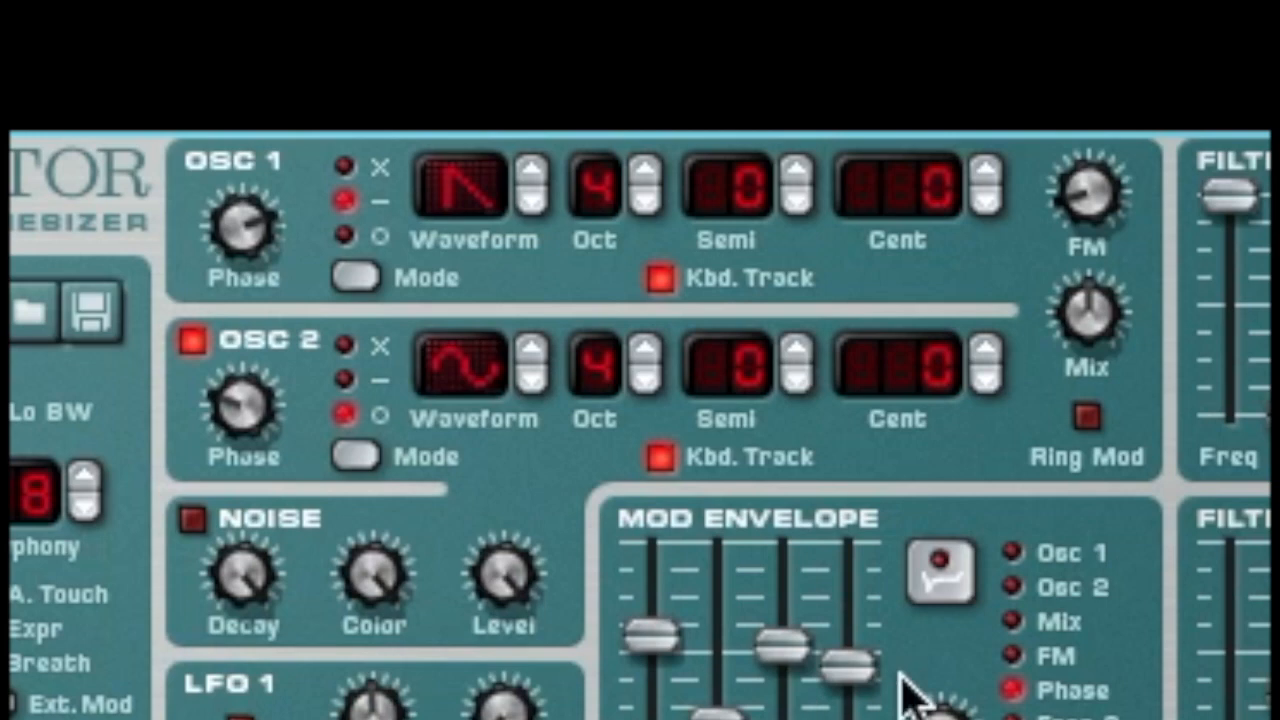
# Step: Bring the mod envelope's attack, decay and release down to 0
pyautogui.moveTo(651, 634); pyautogui.dragTo(717, 719)
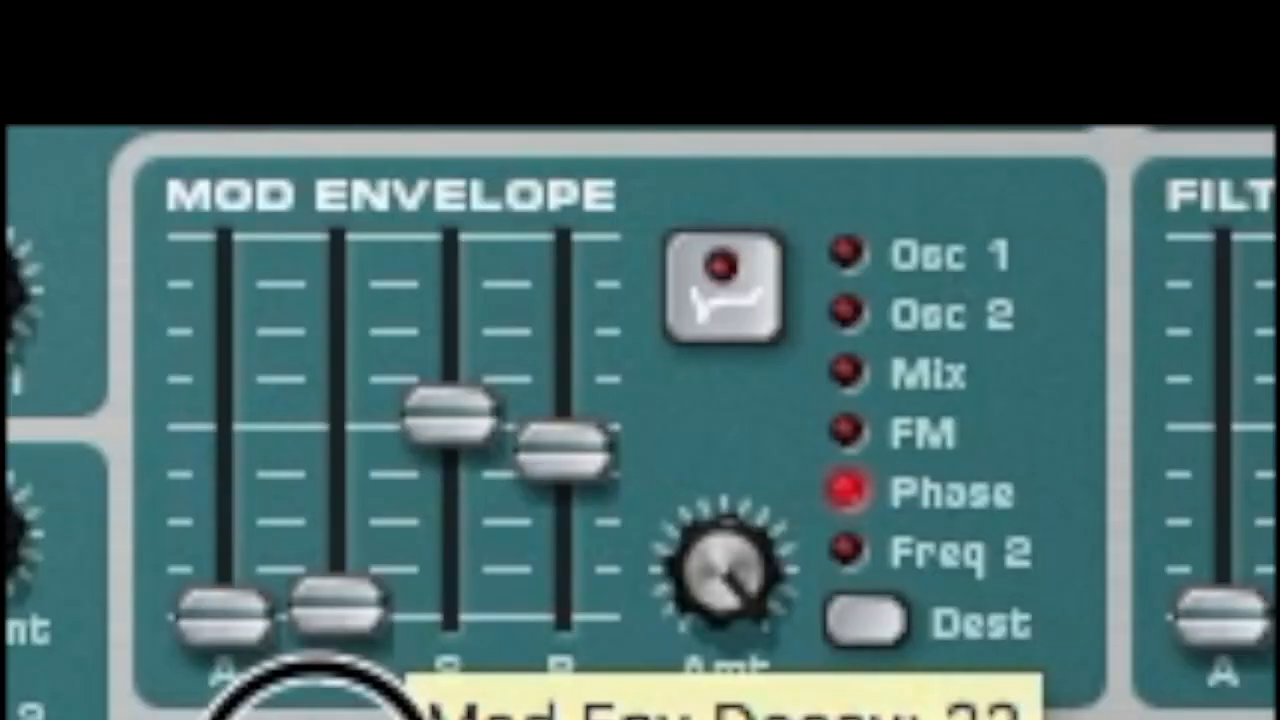
pyautogui.moveTo(846, 667); pyautogui.dragTo(848, 719)
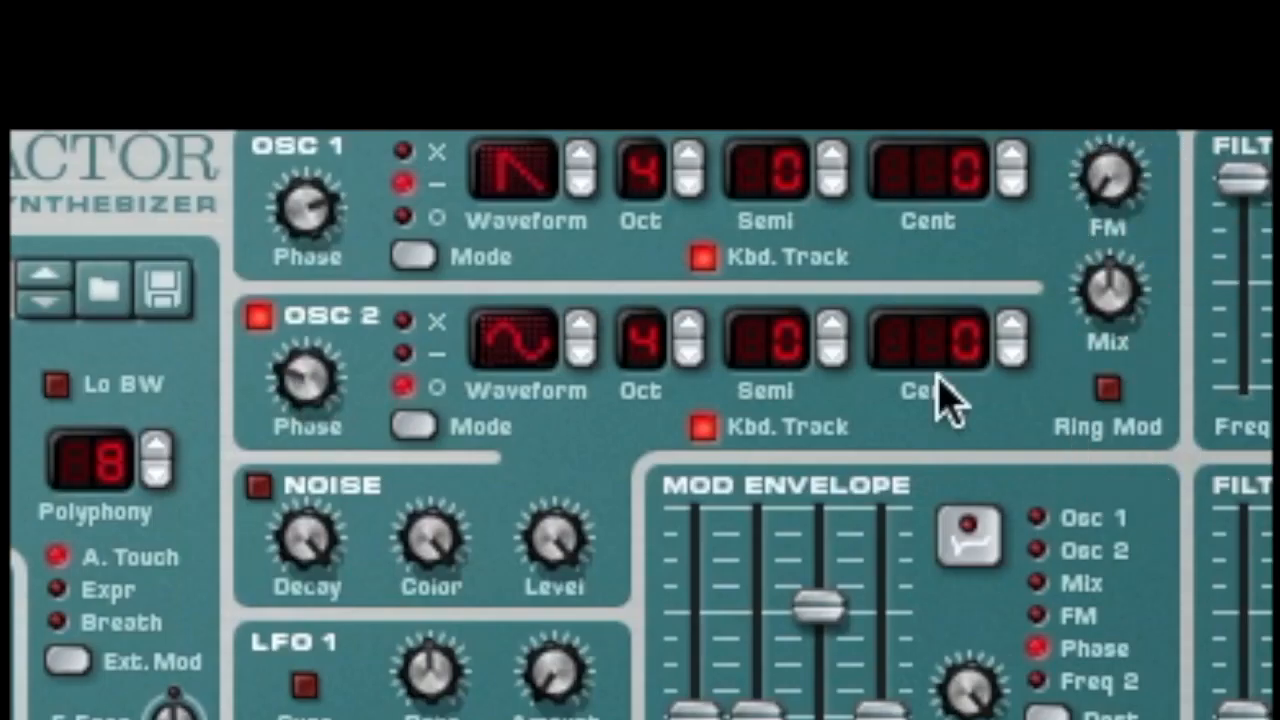
# Step: Set oscillator 2's phase to minimum, its mode to multiply (×), and its waveform to 32
pyautogui.moveTo(322, 372); pyautogui.dragTo(460, 430)
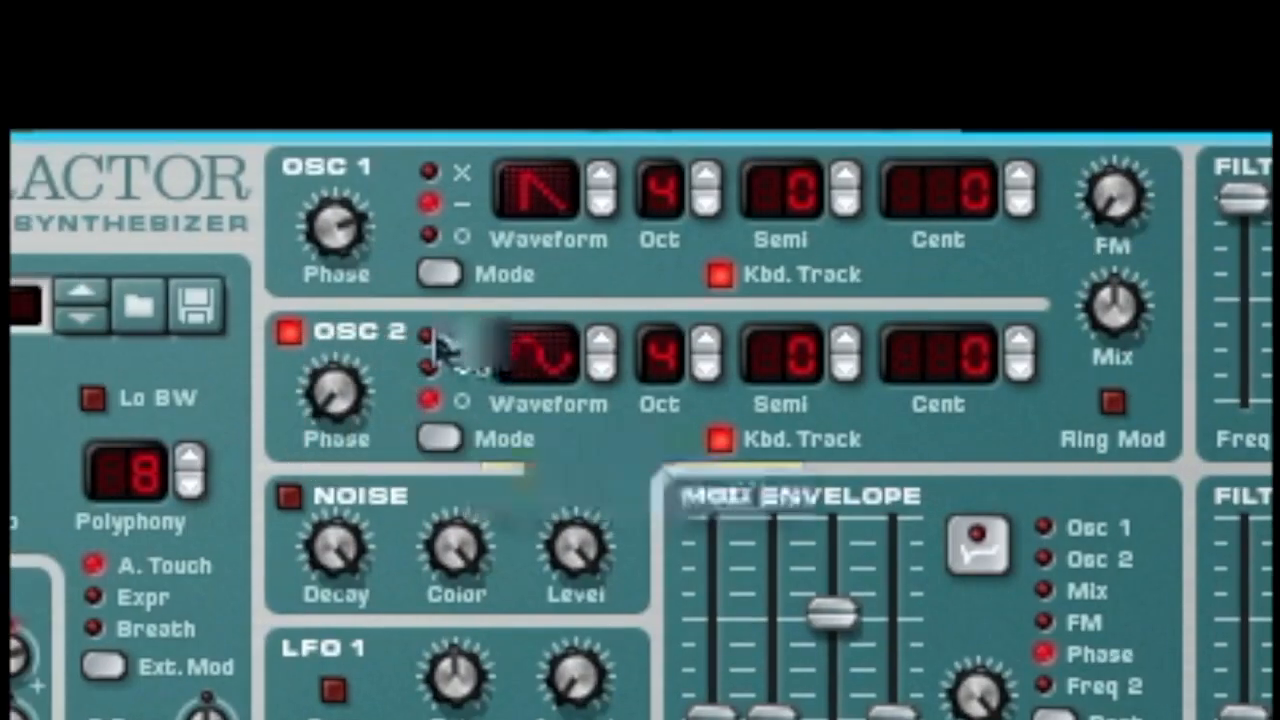
pyautogui.click(429, 336)
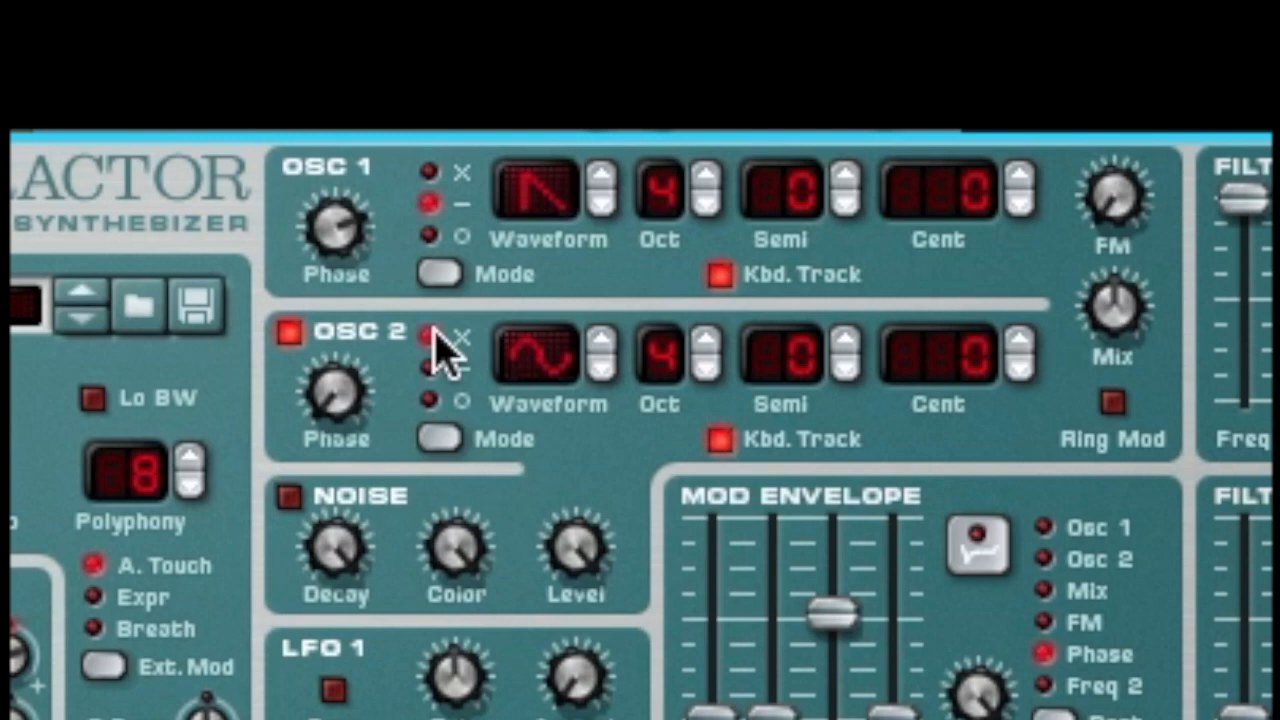
pyautogui.click(600, 335)
pyautogui.click(600, 335)
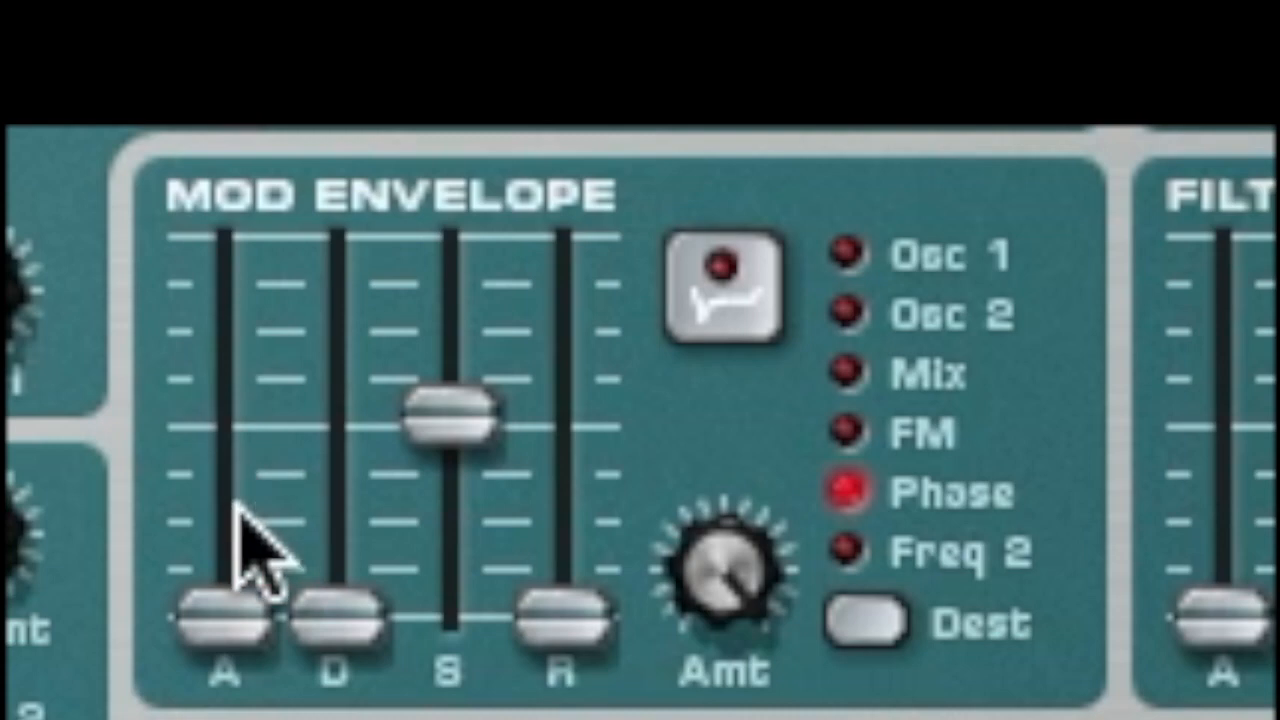
# Step: Shape the mod envelope for Phase: sustain 111, decay about 60%, and release 45
pyautogui.moveTo(447, 415); pyautogui.dragTo(462, 298)
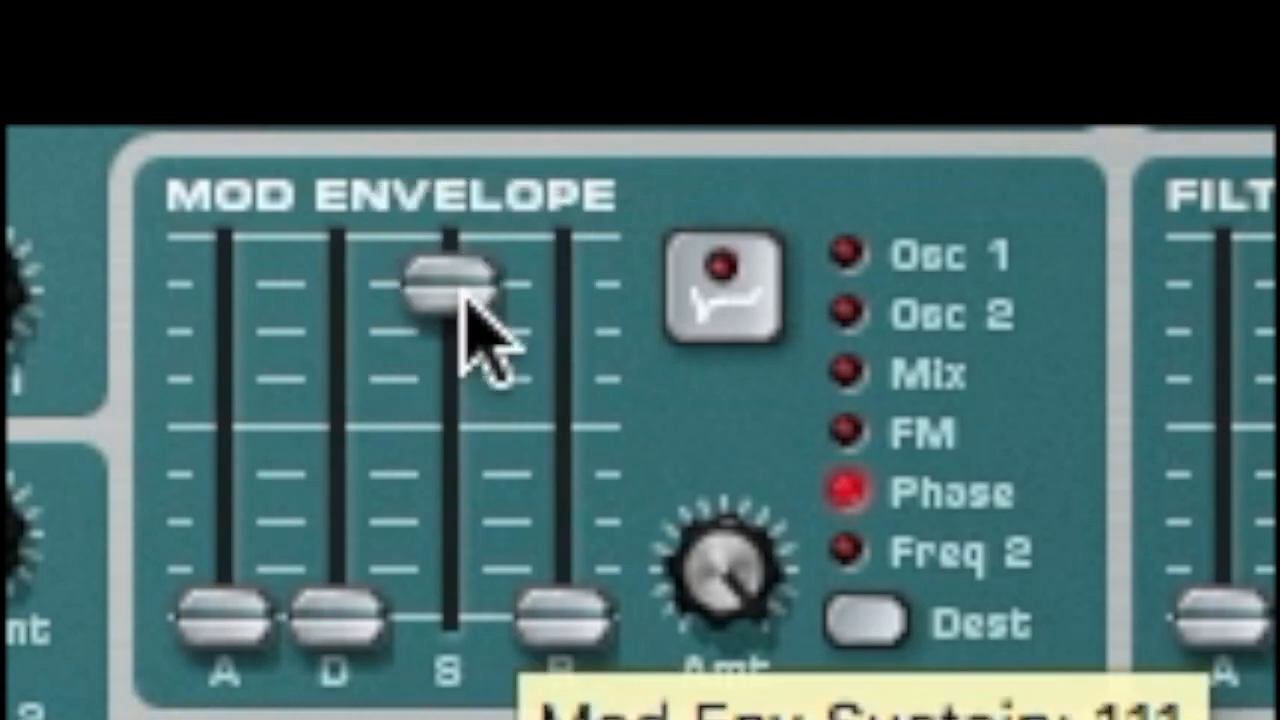
pyautogui.click(332, 400)
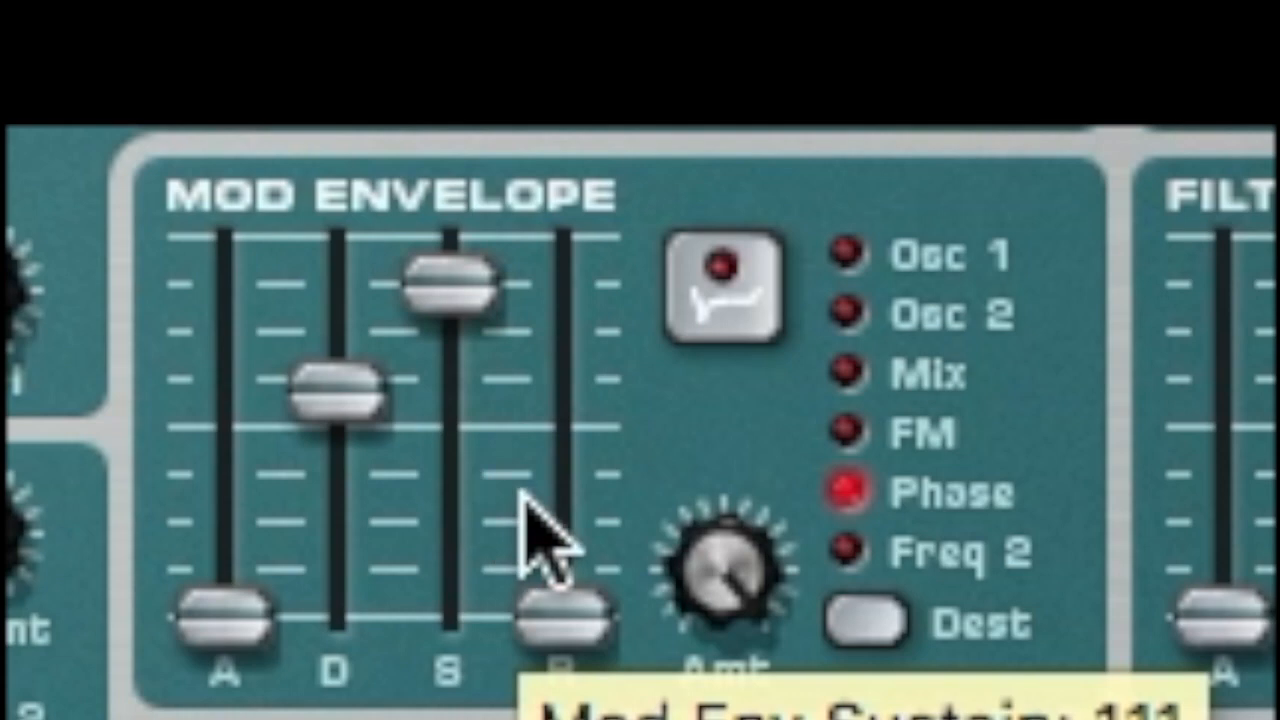
pyautogui.moveTo(545, 550); pyautogui.dragTo(570, 490)
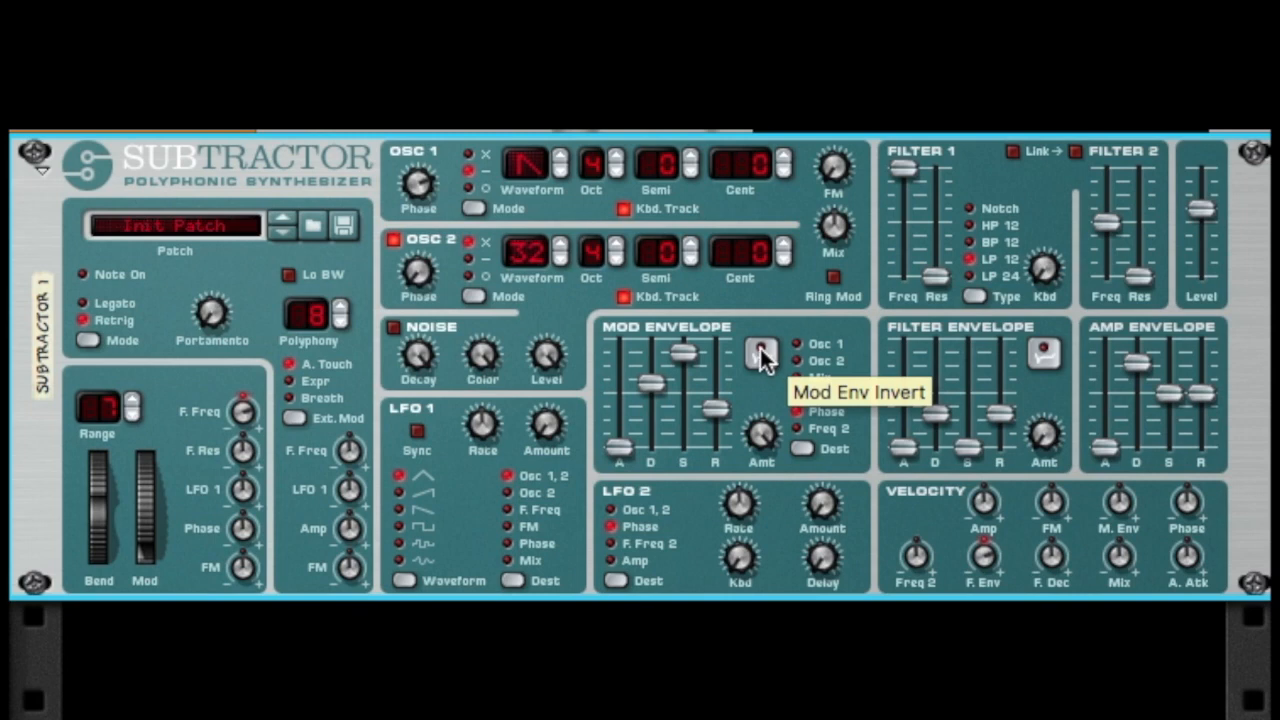
# Step: Invert the mod envelope and reshape it with attack 53, sustain about a fifth, and release 61
pyautogui.click(762, 350)
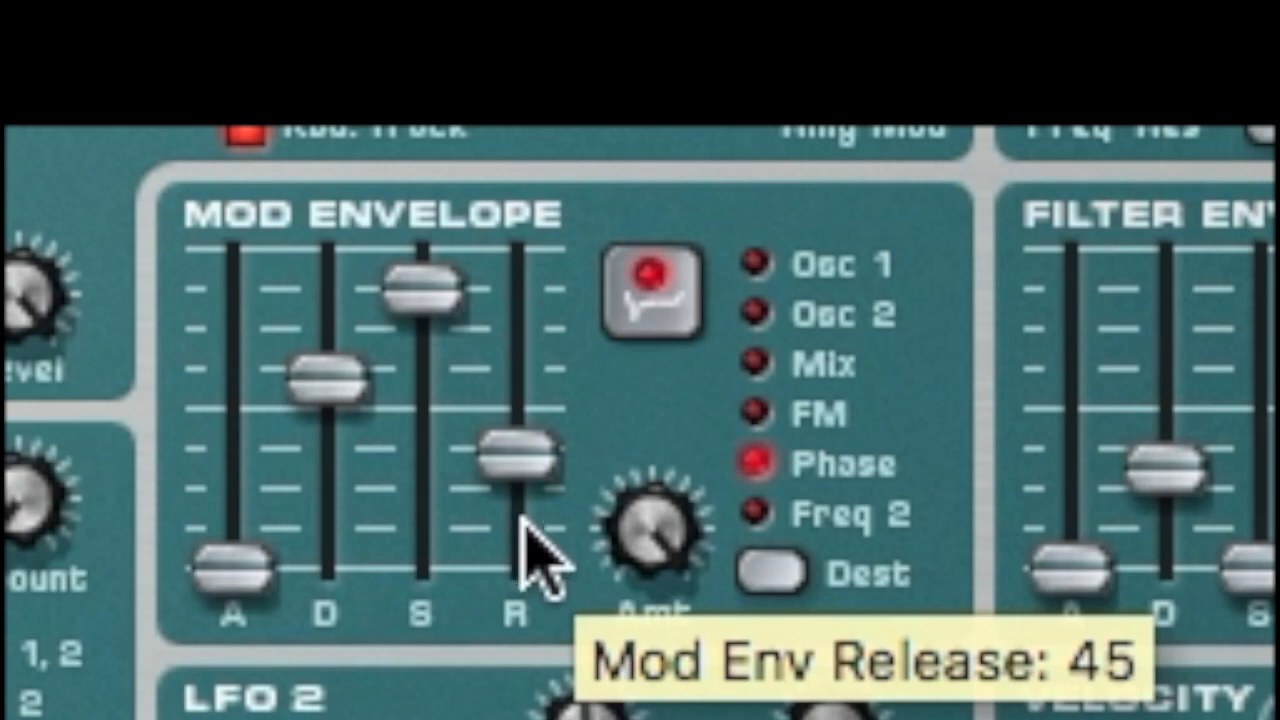
pyautogui.moveTo(517, 462); pyautogui.dragTo(517, 420)
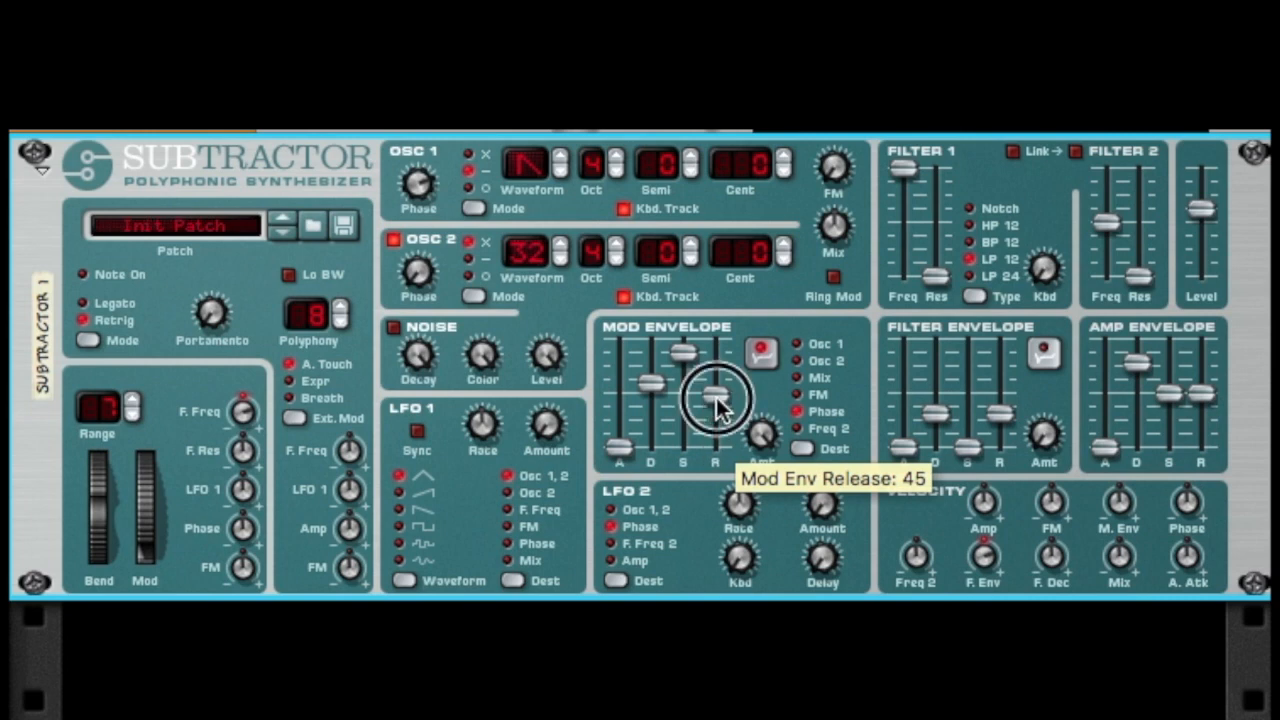
pyautogui.moveTo(716, 400); pyautogui.dragTo(716, 396)
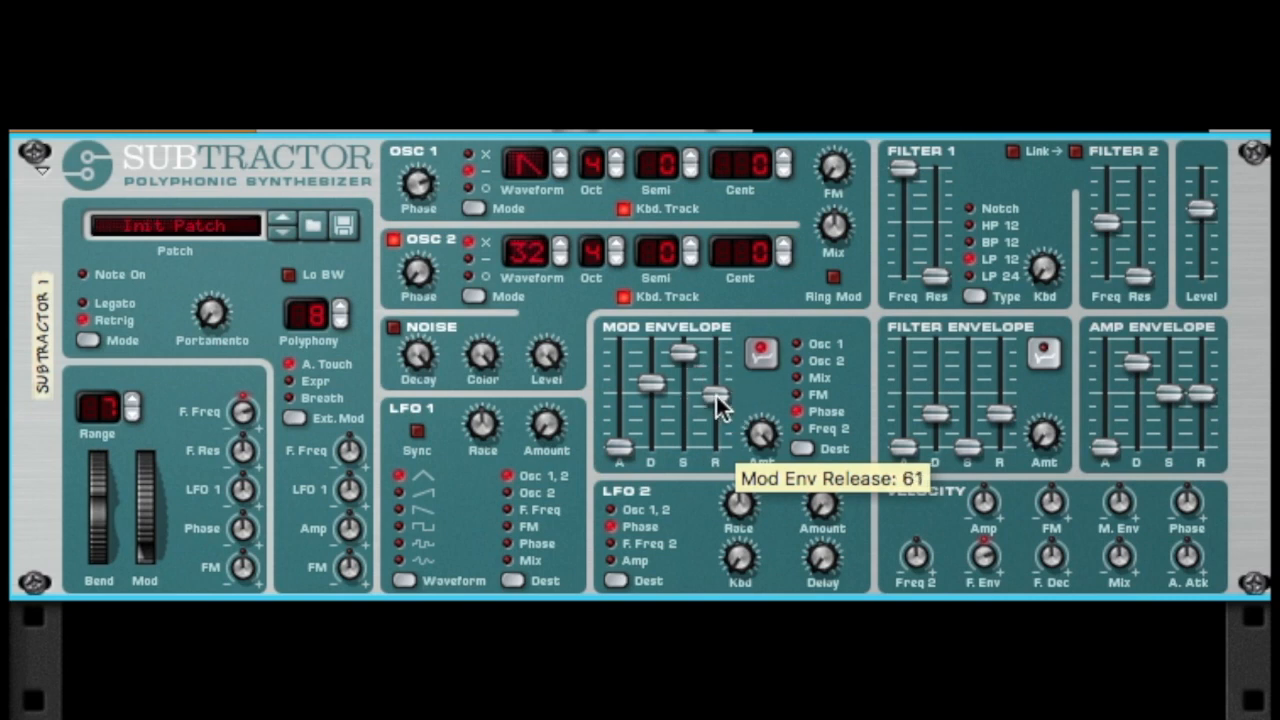
pyautogui.moveTo(620, 440); pyautogui.dragTo(619, 410)
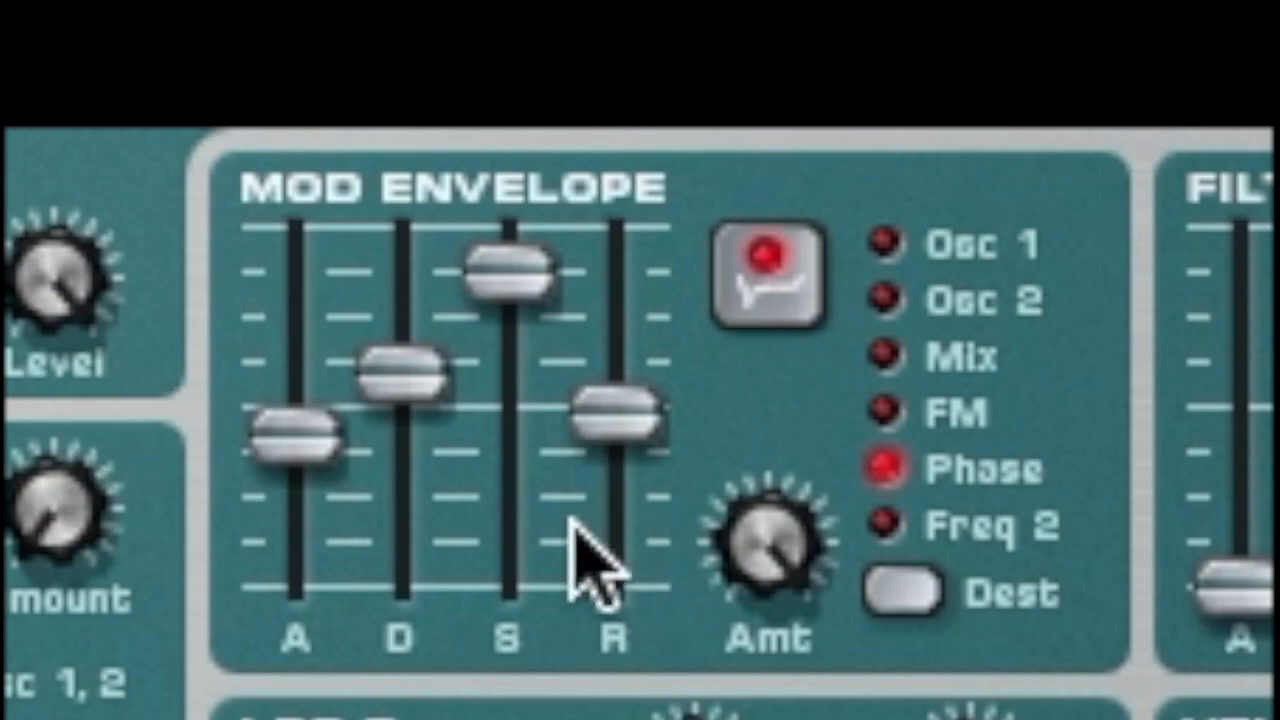
pyautogui.click(532, 508)
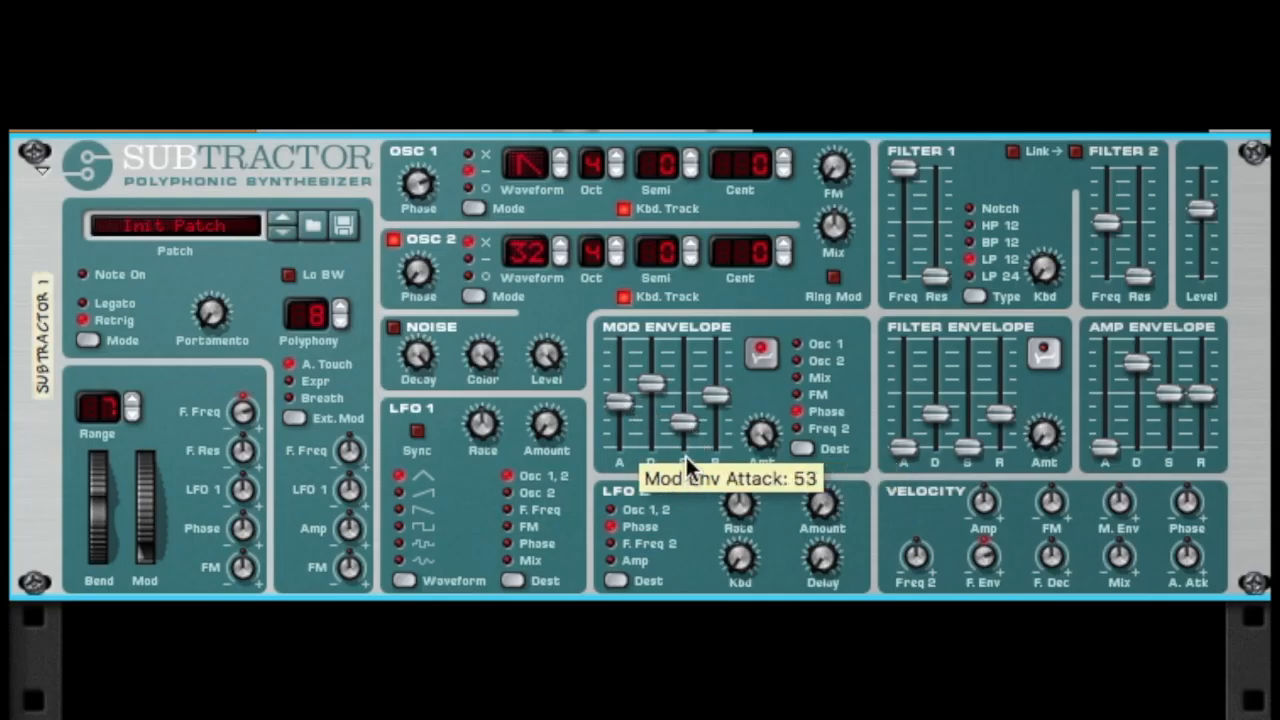
# Step: Raise oscillator 2's phase with its mode at subtract (–), and lower oscillator 1's phase with its mode at o
pyautogui.click(412, 272)
pyautogui.moveTo(412, 272); pyautogui.dragTo(441, 226)
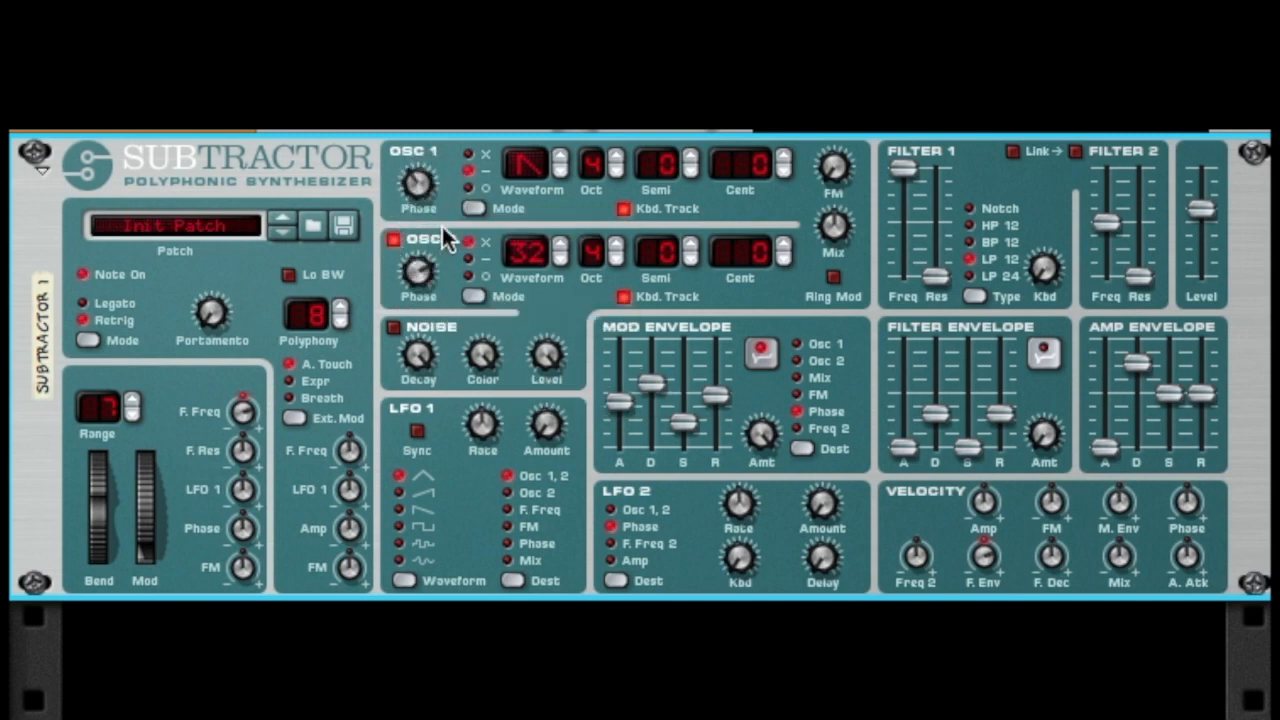
pyautogui.rightClick(470, 193)
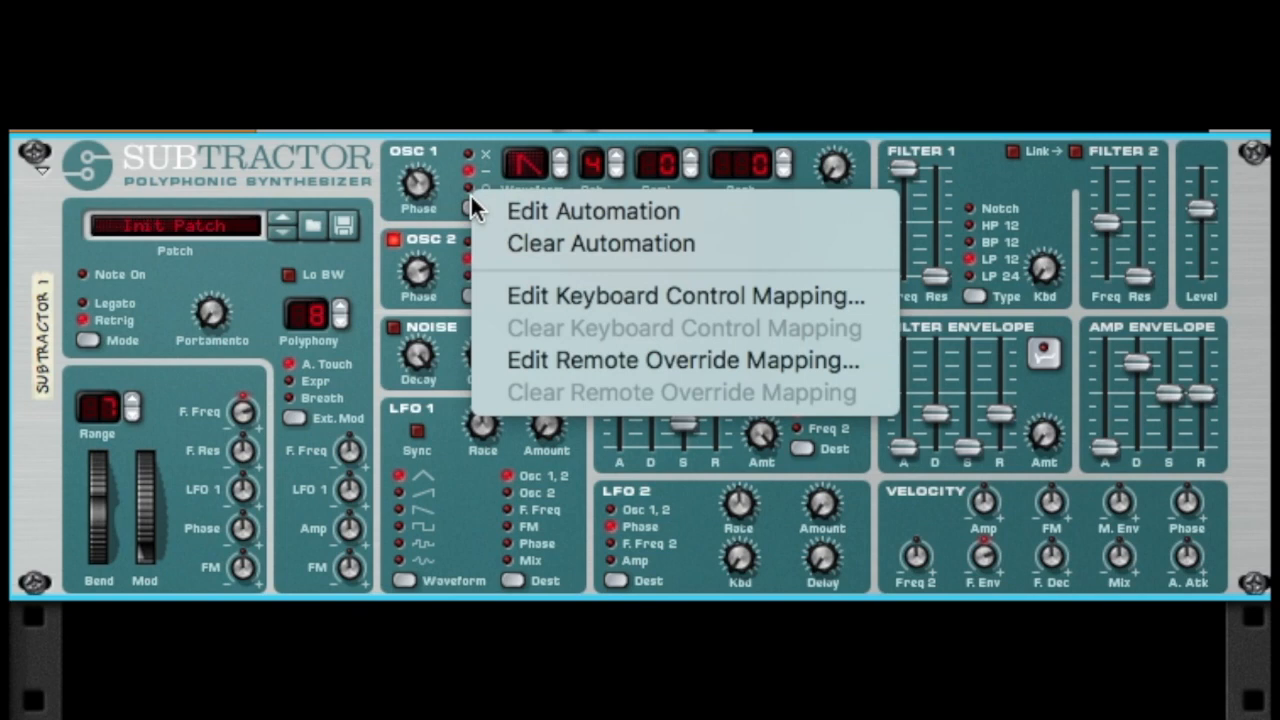
pyautogui.click(451, 178)
pyautogui.click(468, 185)
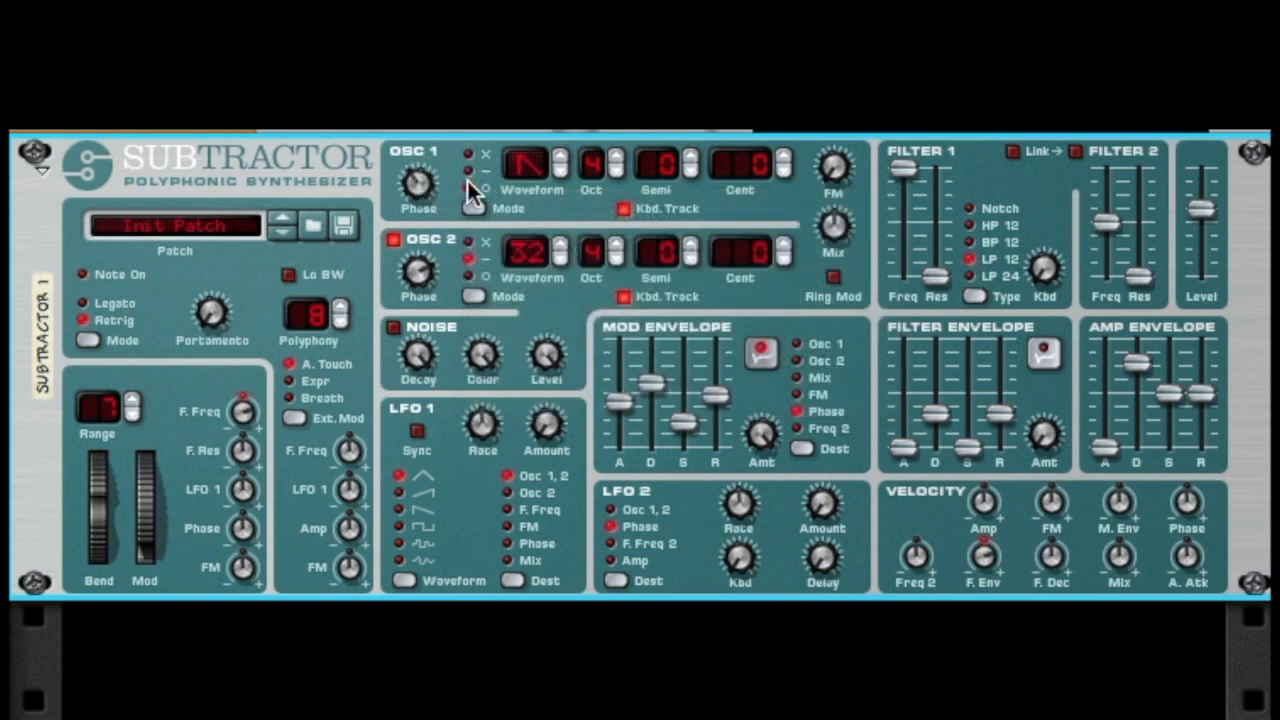
# Step: Lower the mod envelope's attack and sustain to 0 and route it to Freq 2
pyautogui.moveTo(623, 432); pyautogui.dragTo(681, 463)
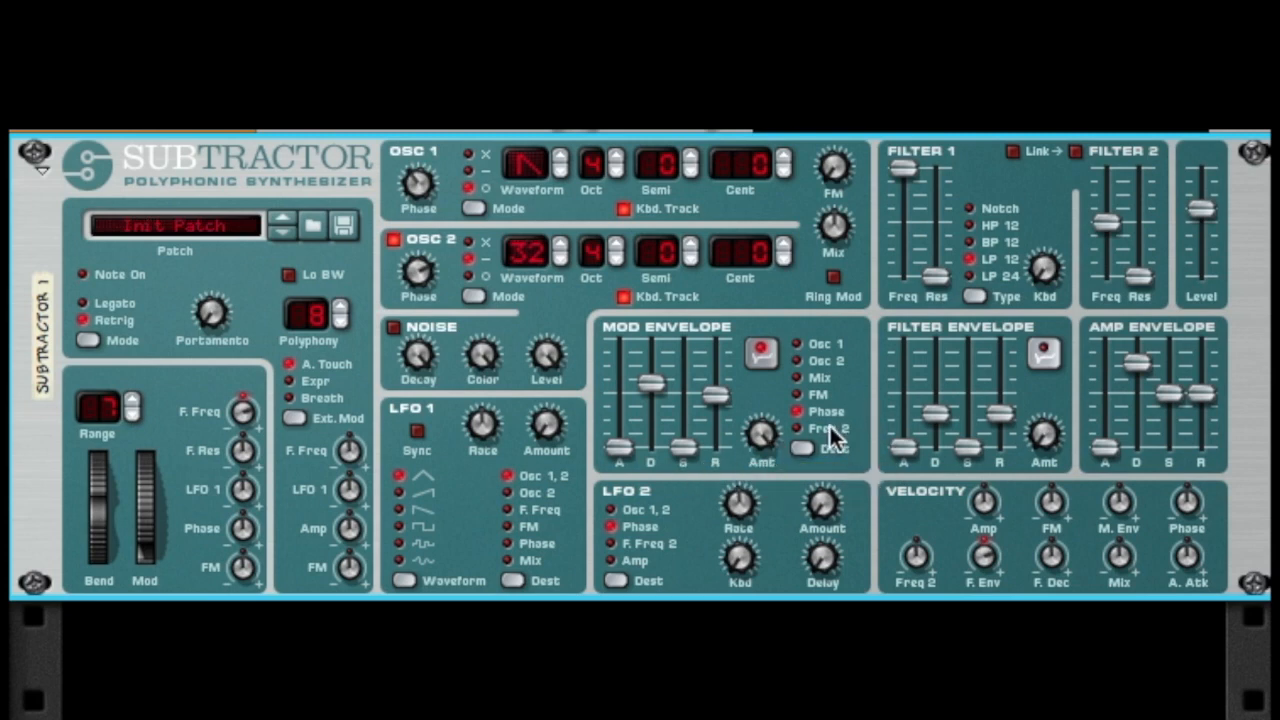
pyautogui.click(798, 429)
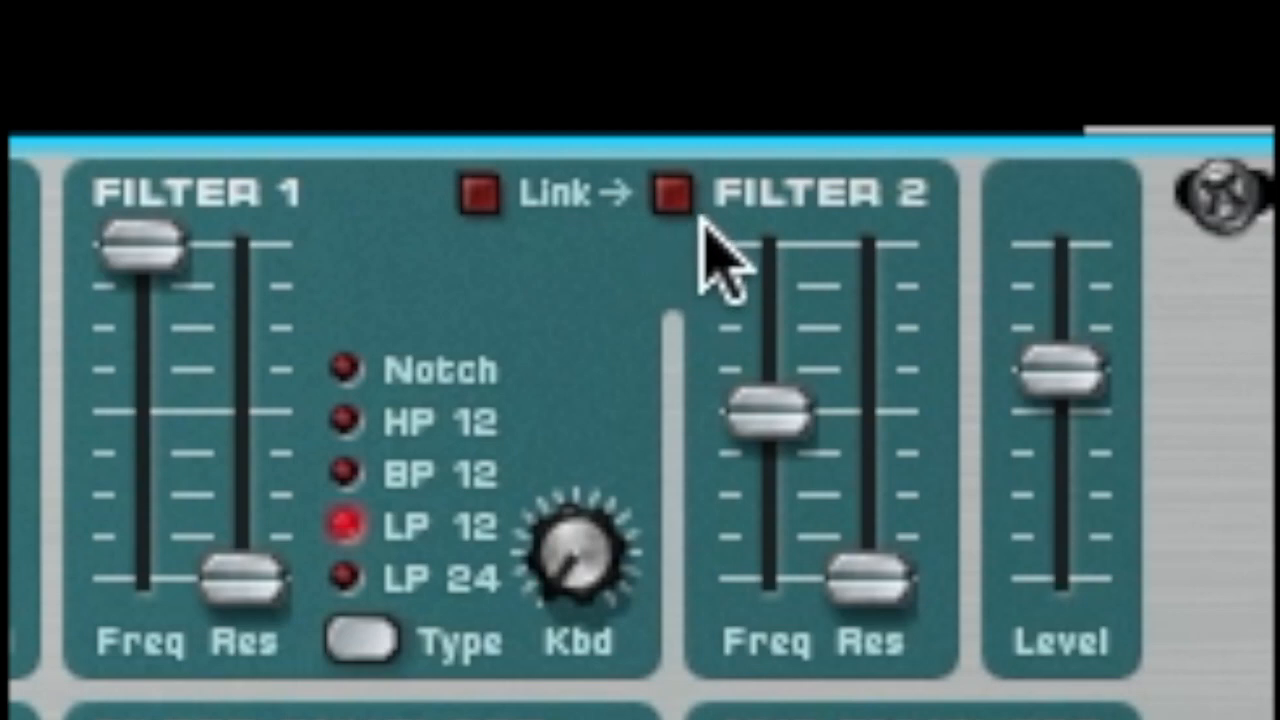
# Step: Turn on filter 2 and raise its frequency to maximum, keeping Freq 2 as the mod envelope destination
pyautogui.click(673, 195)
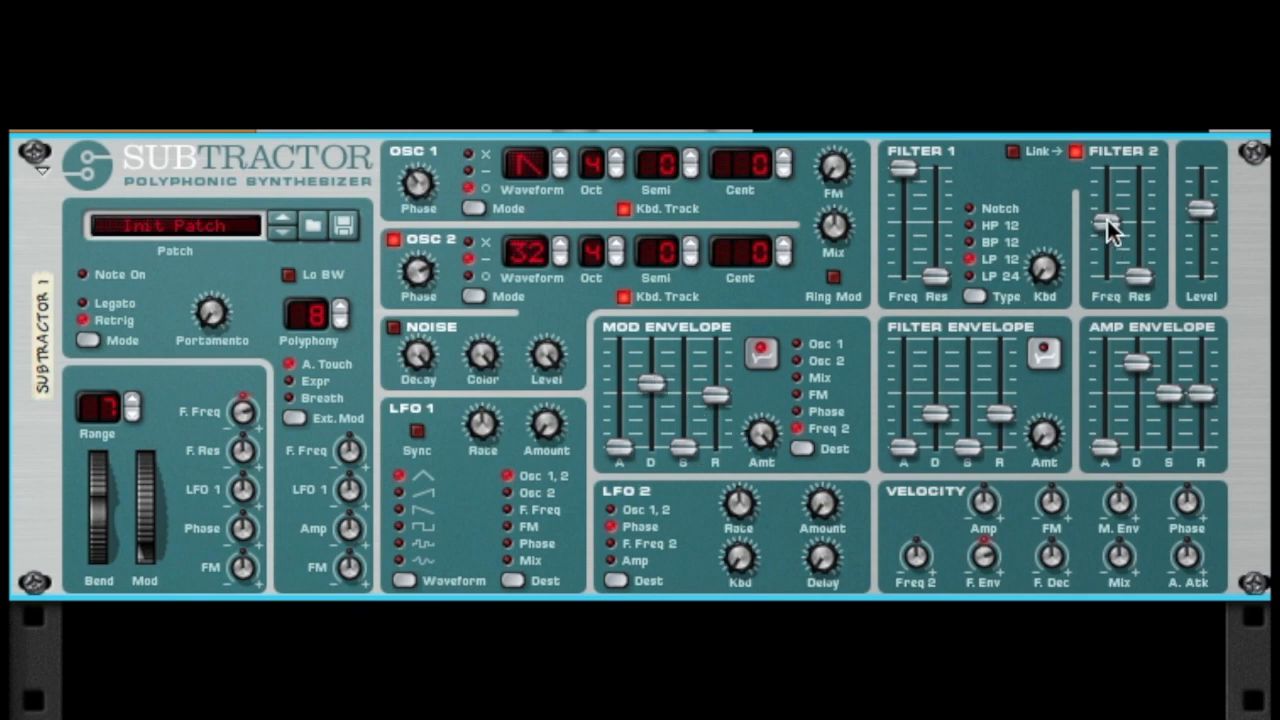
pyautogui.click(797, 427)
pyautogui.moveTo(1107, 220); pyautogui.dragTo(1134, 134)
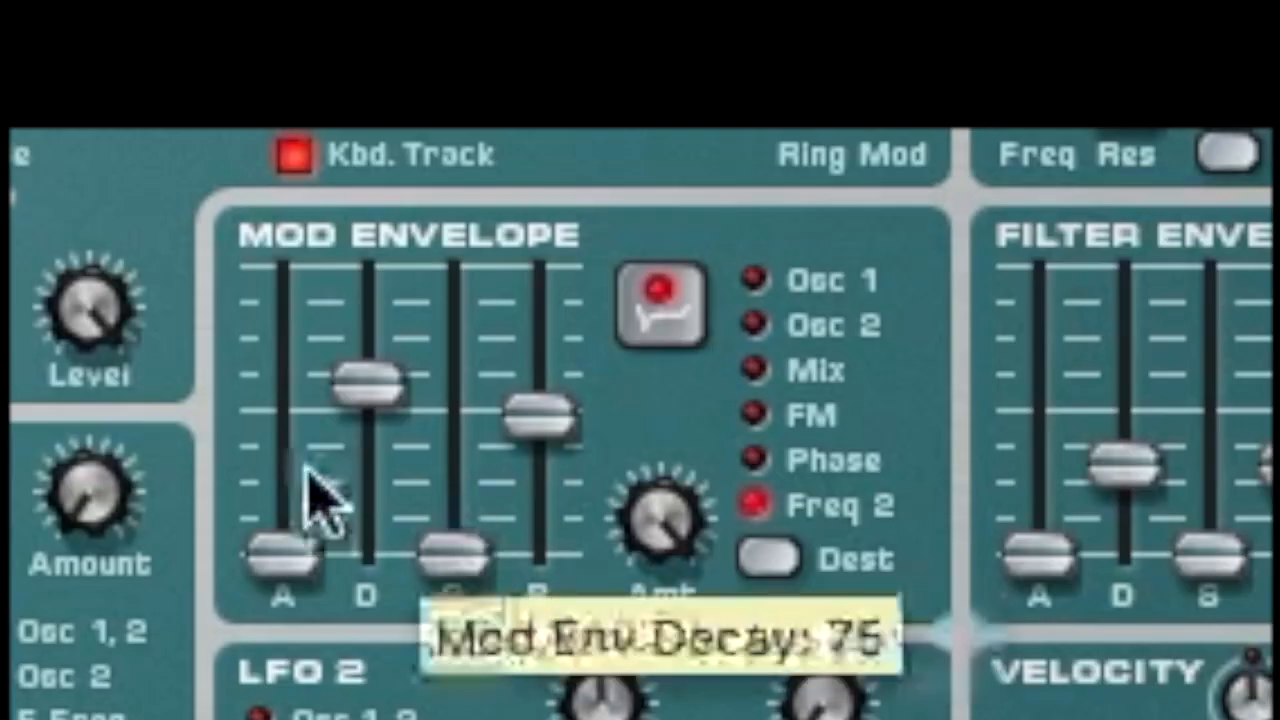
# Step: Reshape the mod envelope for Freq 2: attack about 55%, decay 26, and sustain about 80%
pyautogui.moveTo(614, 380); pyautogui.dragTo(630, 406)
pyautogui.moveTo(369, 385); pyautogui.dragTo(377, 500)
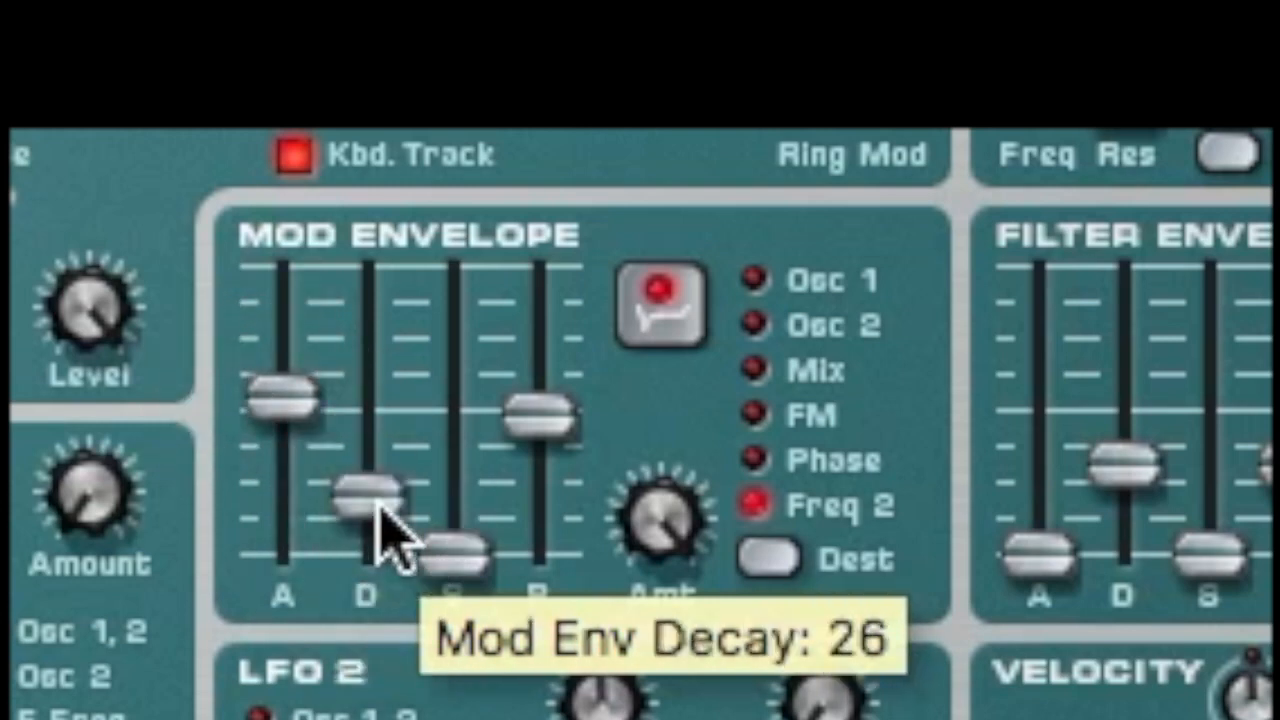
pyautogui.click(444, 331)
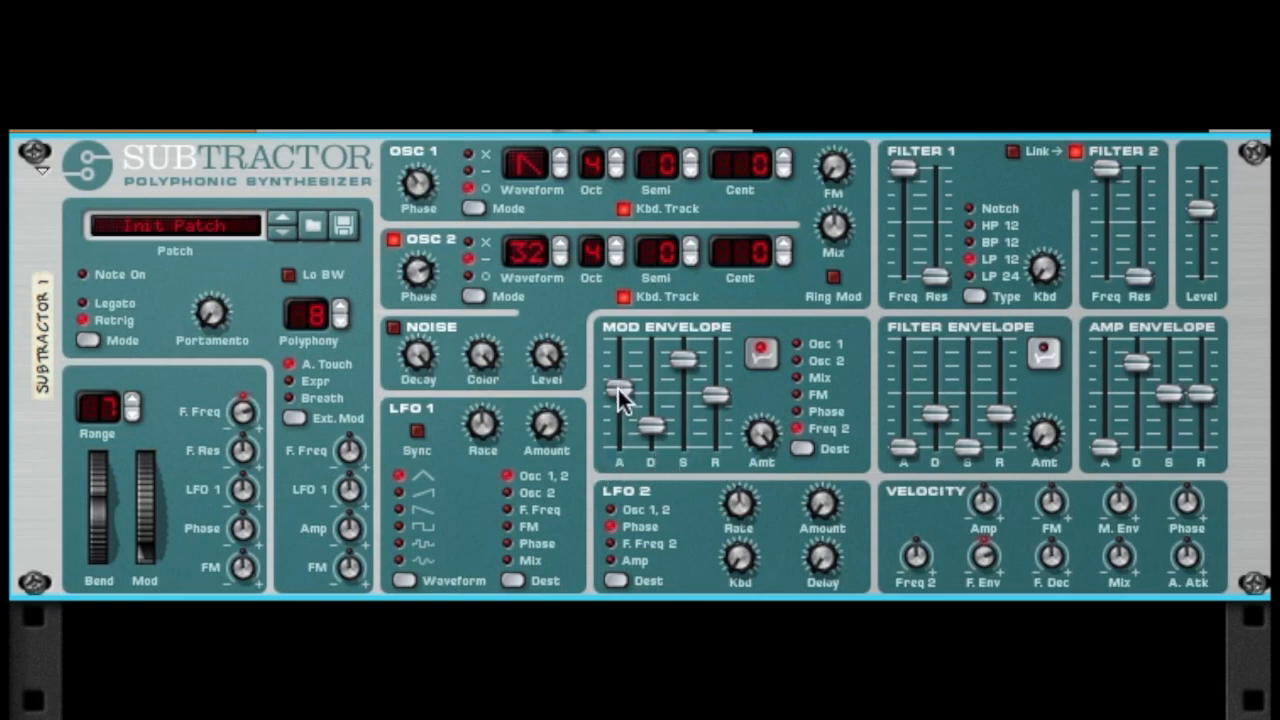
pyautogui.moveTo(648, 430)
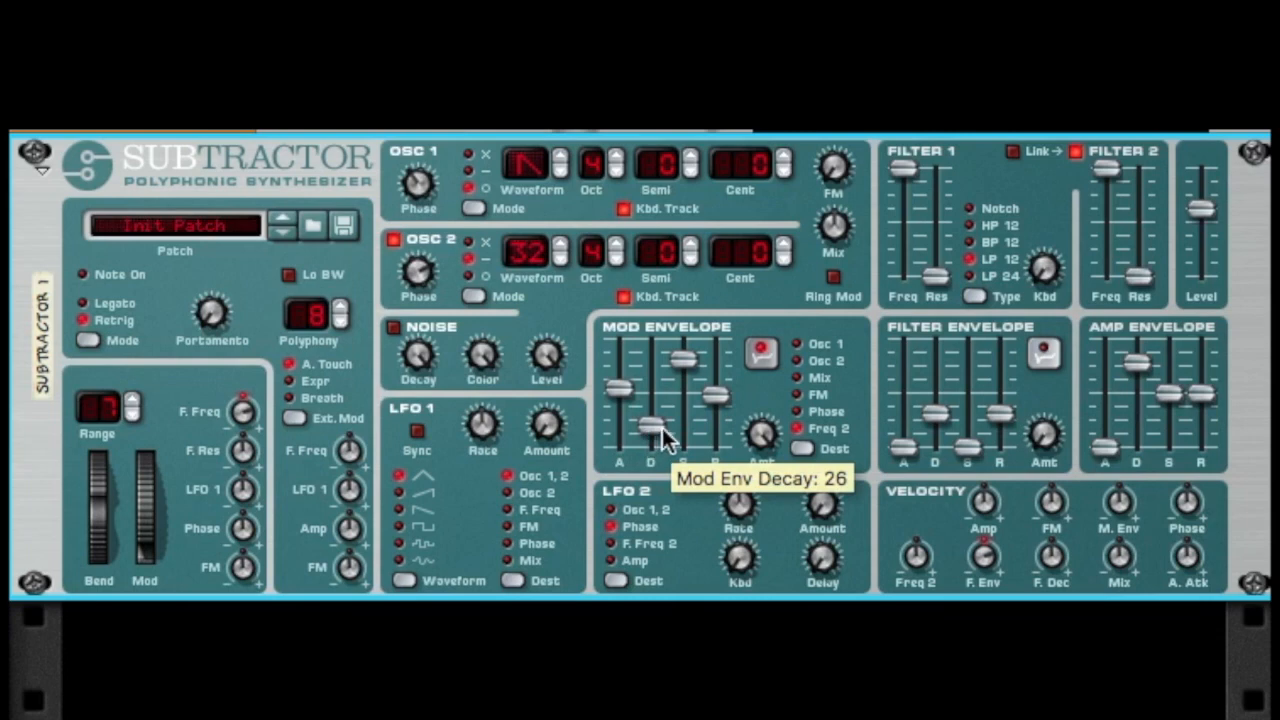
pyautogui.moveTo(727, 395)
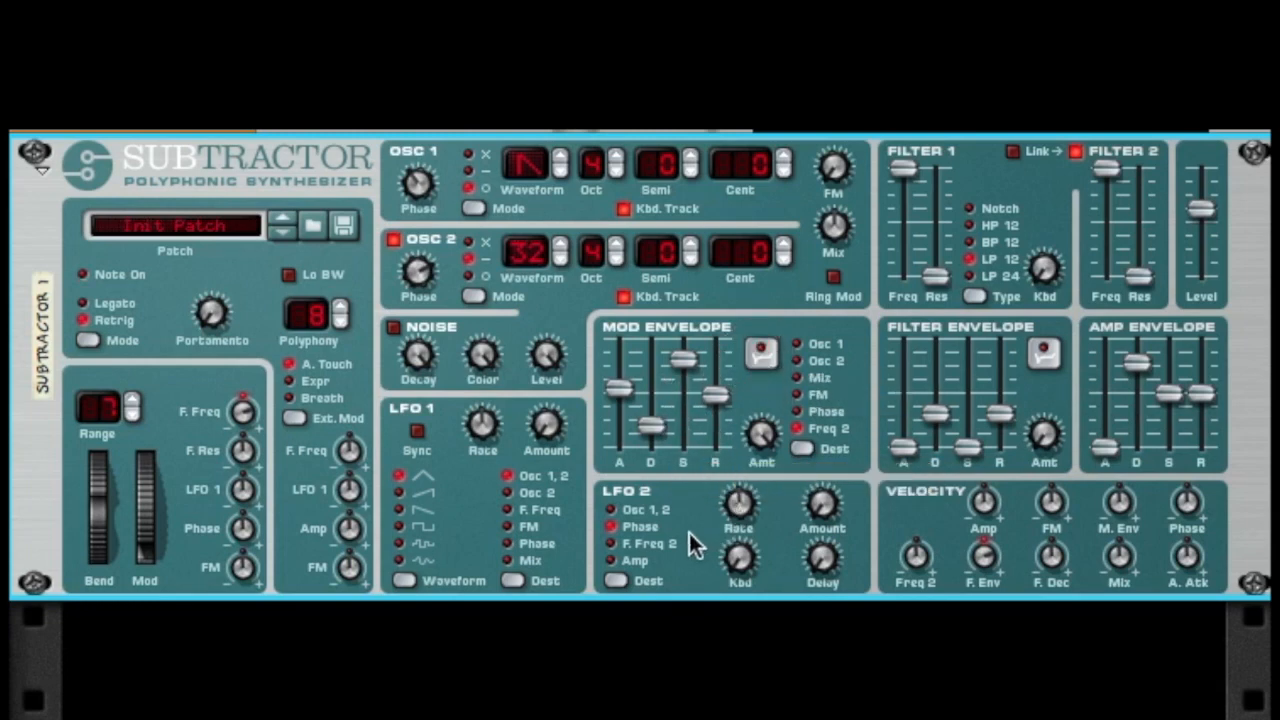
# Step: Reshape the mod envelope for Freq 2: attack about 10%, decay 69, sustain near minimum, and release about 28%
pyautogui.moveTo(651, 425); pyautogui.dragTo(684, 443)
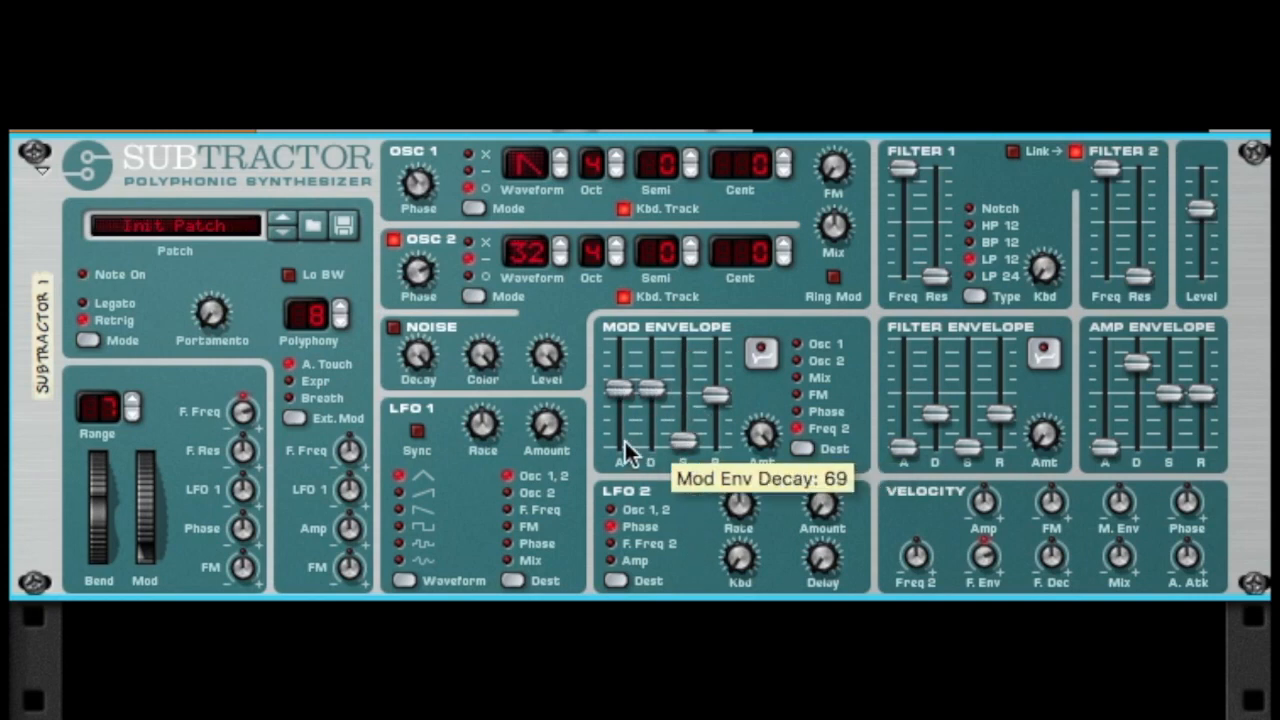
pyautogui.moveTo(620, 388); pyautogui.dragTo(621, 435)
pyautogui.moveTo(707, 417); pyautogui.dragTo(708, 428)
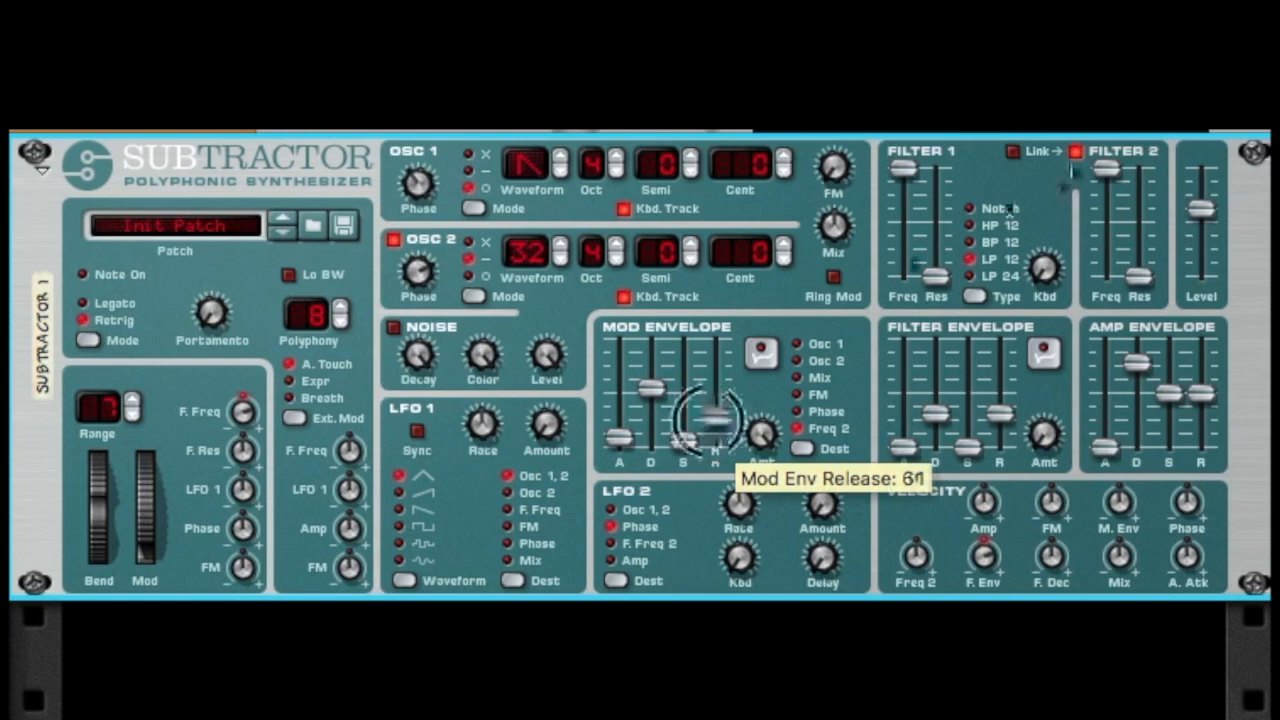
# Step: Lower filter 2's frequency to 26 and raise its resonance to about 47%
pyautogui.moveTo(1105, 209); pyautogui.dragTo(1105, 213)
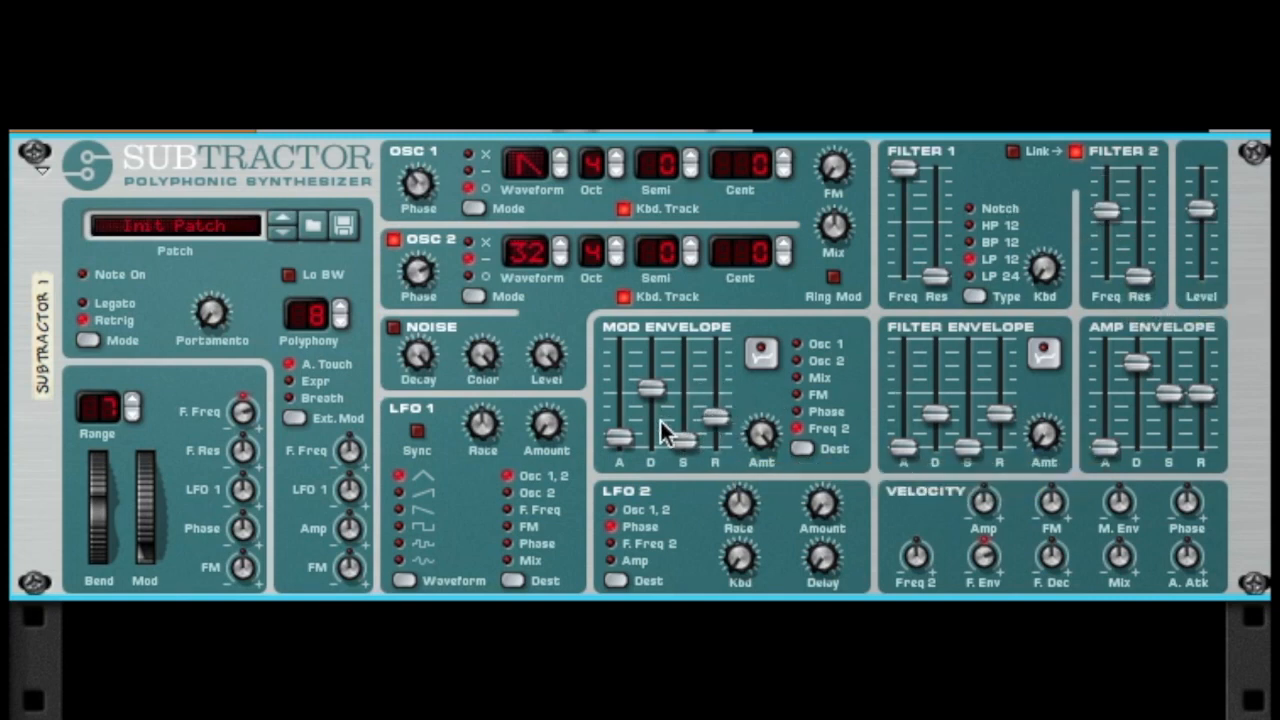
pyautogui.moveTo(1105, 209); pyautogui.dragTo(1103, 252)
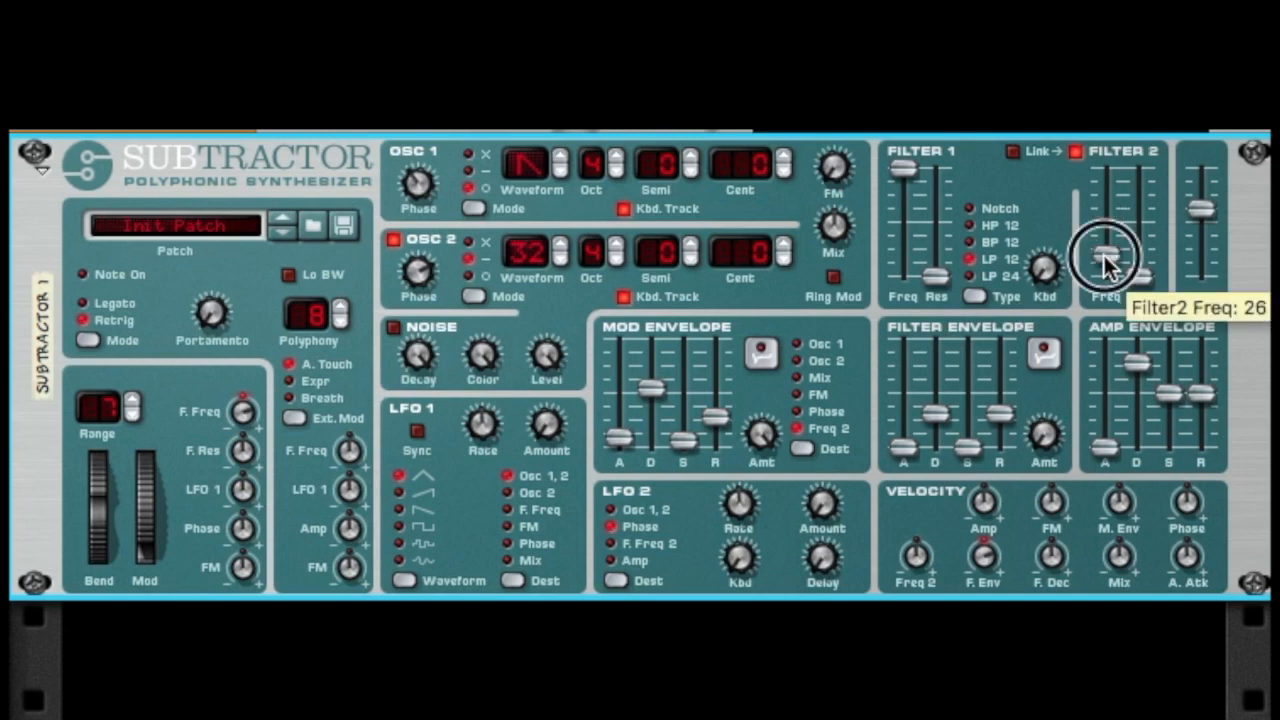
pyautogui.click(1139, 226)
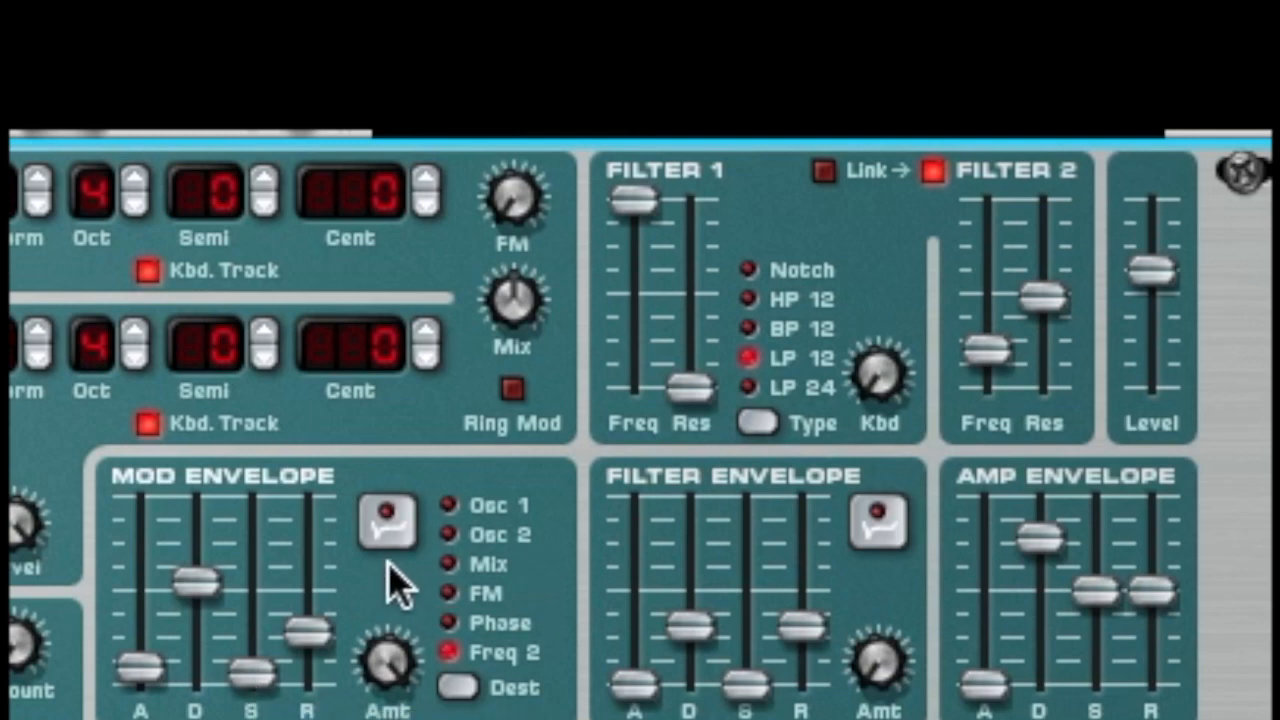
# Step: Raise the mod envelope's sustain to maximum and back to about 10%, set its release to 99, and raise filter 2's frequency to about 55%
pyautogui.moveTo(244, 678); pyautogui.dragTo(259, 485)
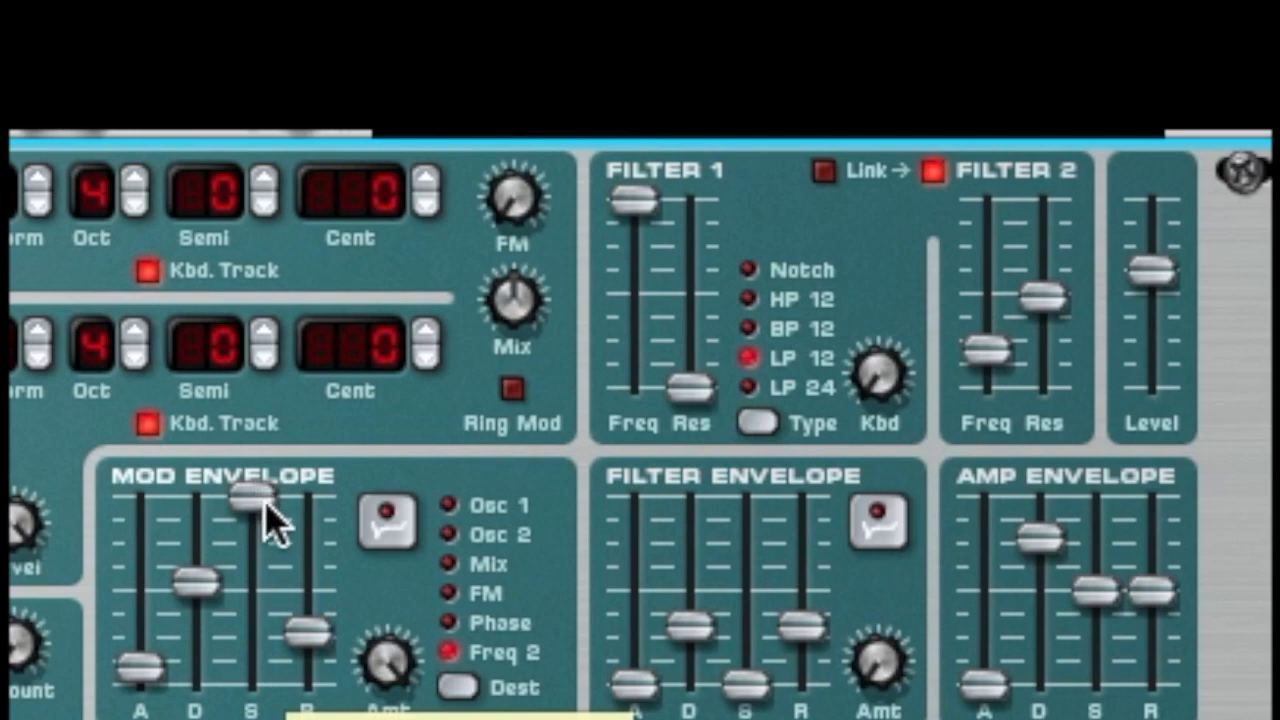
pyautogui.moveTo(263, 555); pyautogui.dragTo(262, 675)
pyautogui.click(318, 545)
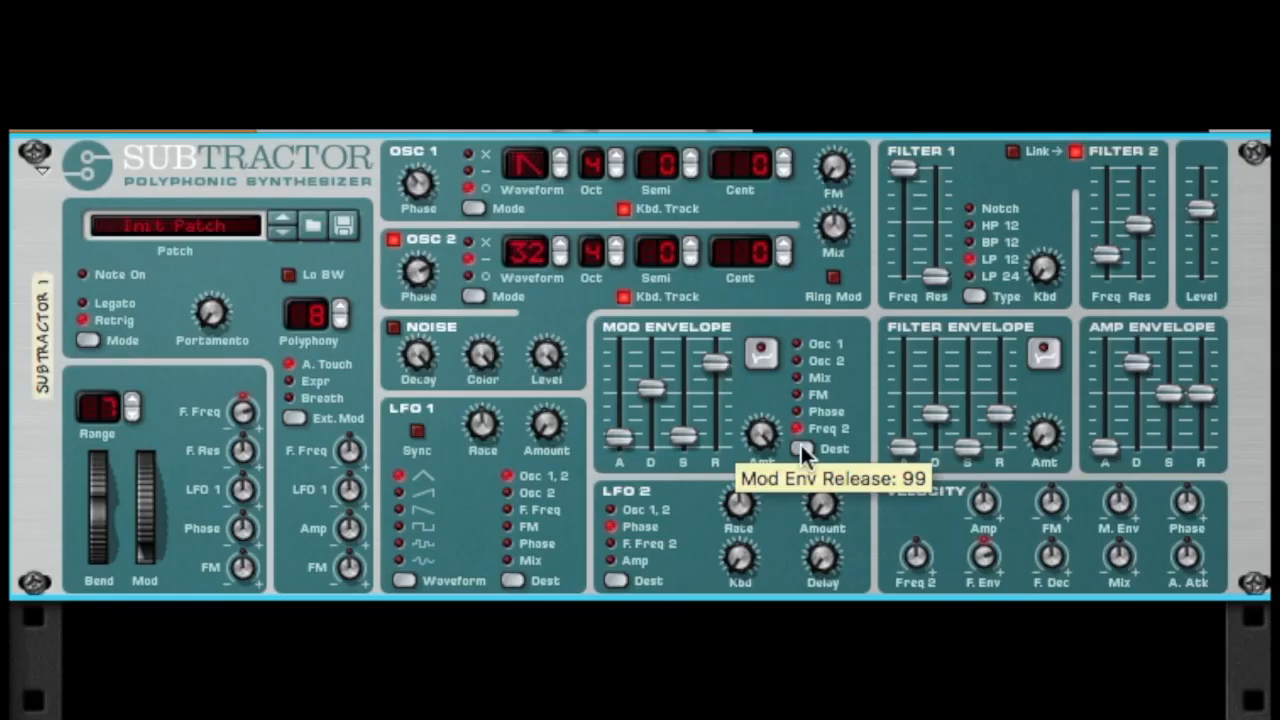
pyautogui.moveTo(1106, 257); pyautogui.dragTo(1109, 219)
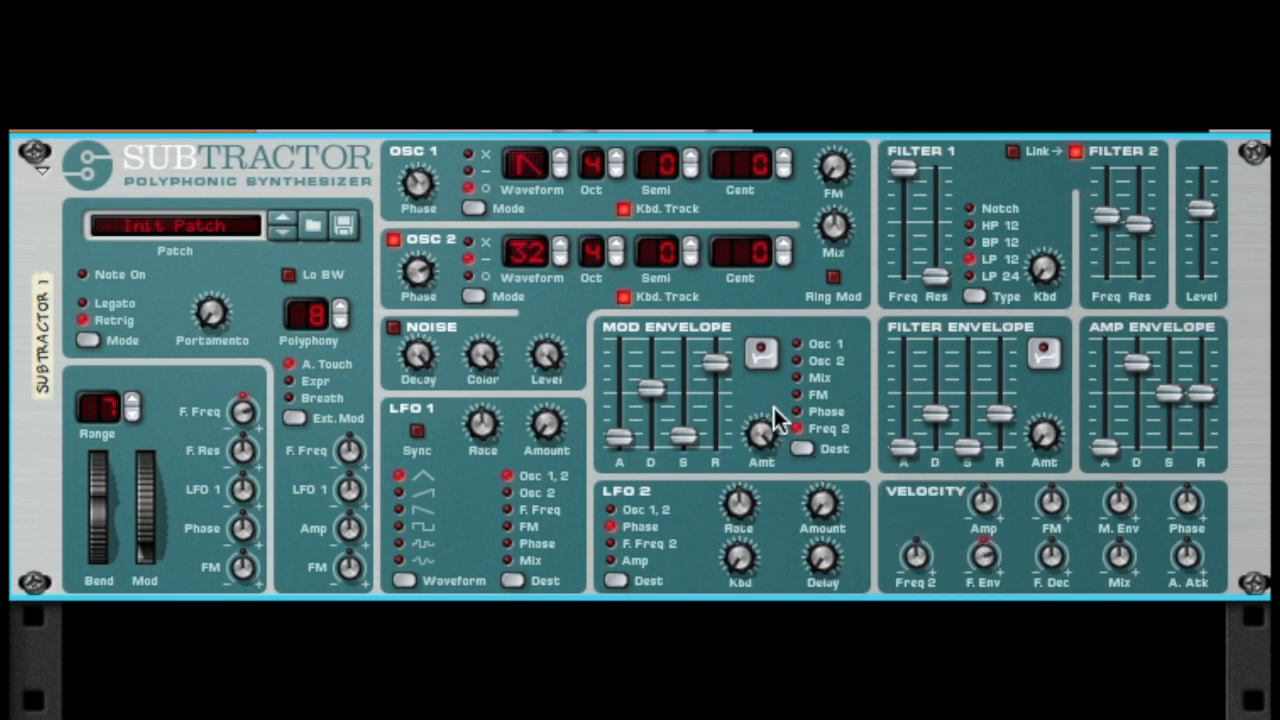